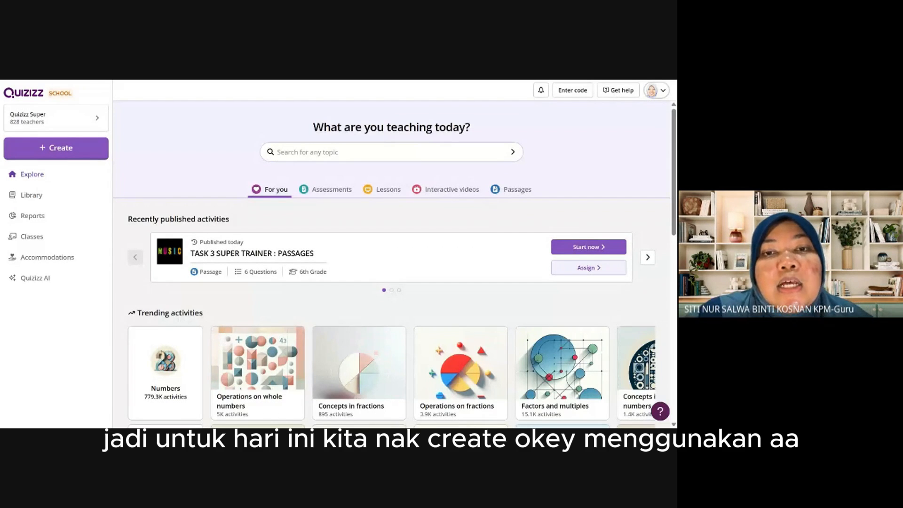
# Start creating a new passage using the Generate with AI option
pyautogui.click(99, 148)
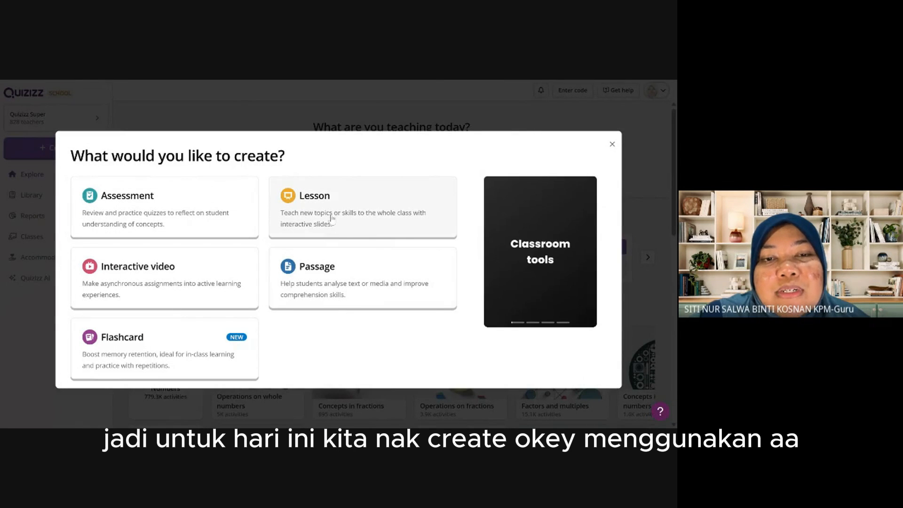
pyautogui.click(345, 272)
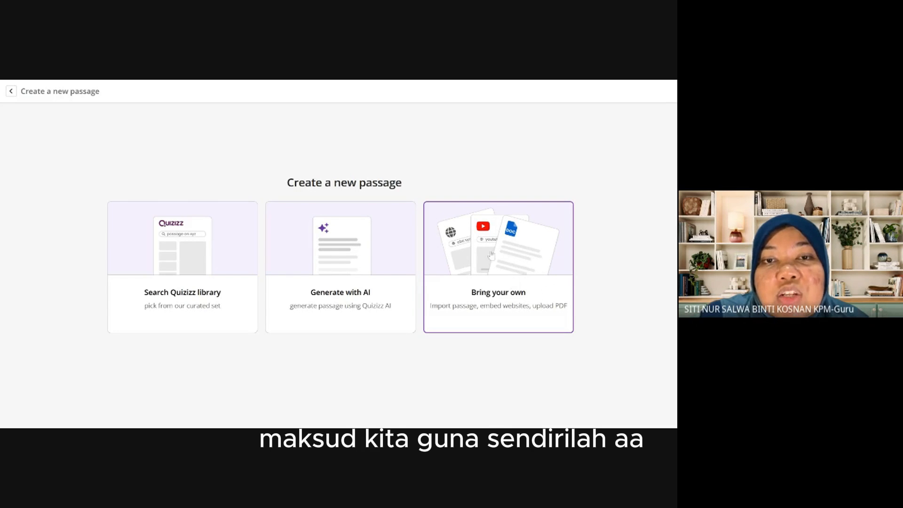
pyautogui.click(352, 268)
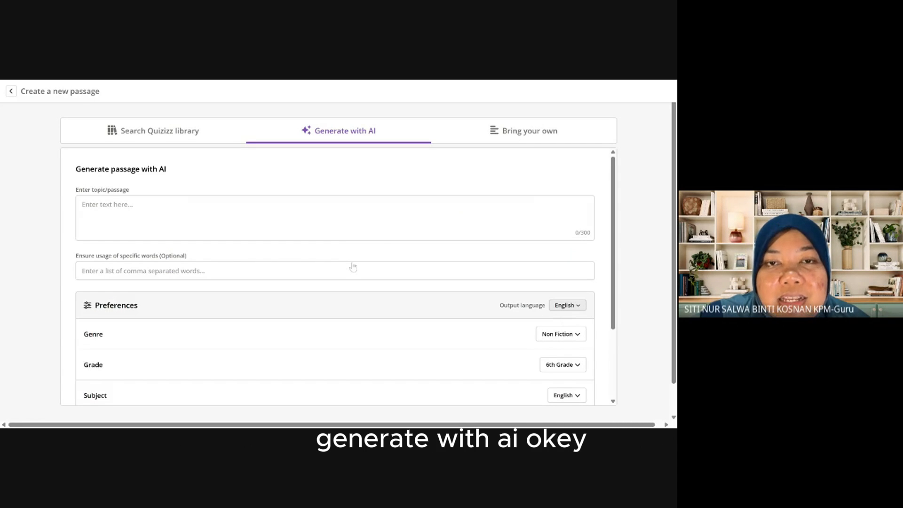
pyautogui.scroll(-3, 353, 267)
pyautogui.scroll(3, 353, 267)
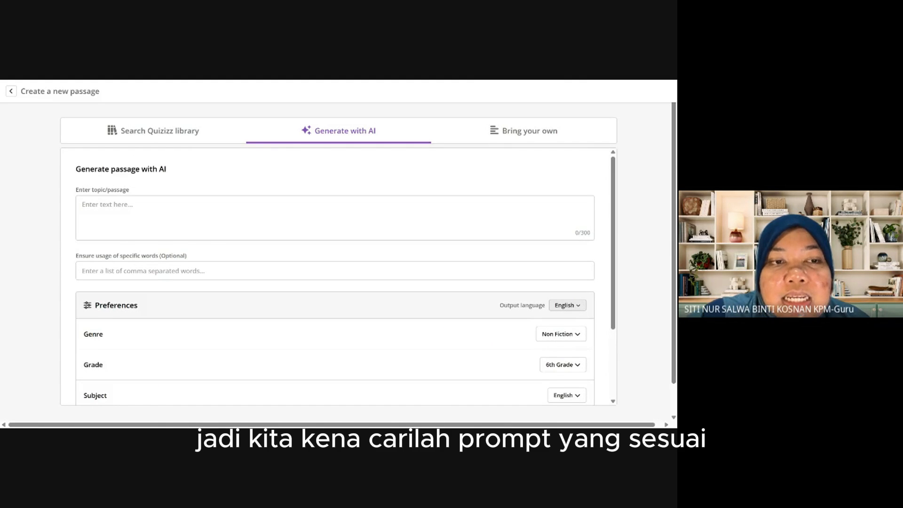
# Enter the passage topic "BINA TEKS BERKAITAN DENGAN TEKNOLOGI YANG MEMBERI IMPAK SERTA KETERUJAAN KEPADA MURID AGAR LEBIH BERMOTIVASI DALAM PENDIDIKAN STEM"
pyautogui.click(82, 205)
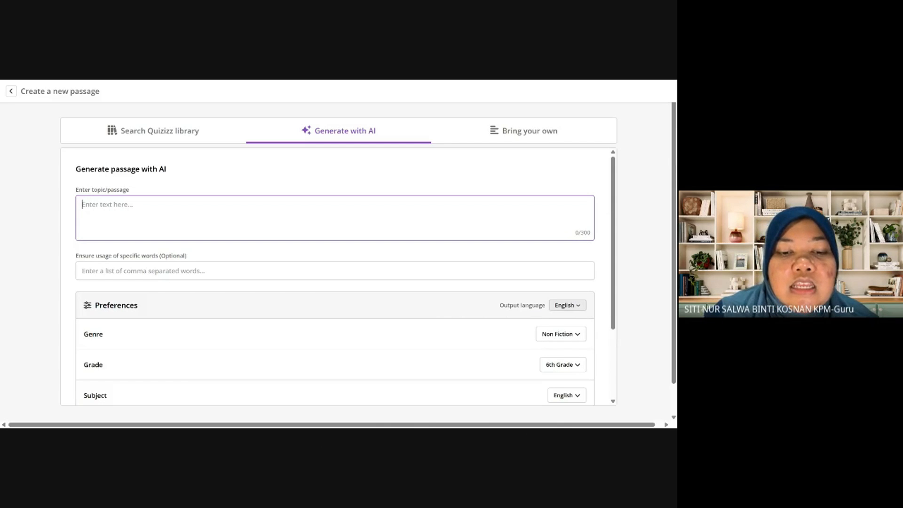
pyautogui.write('B')
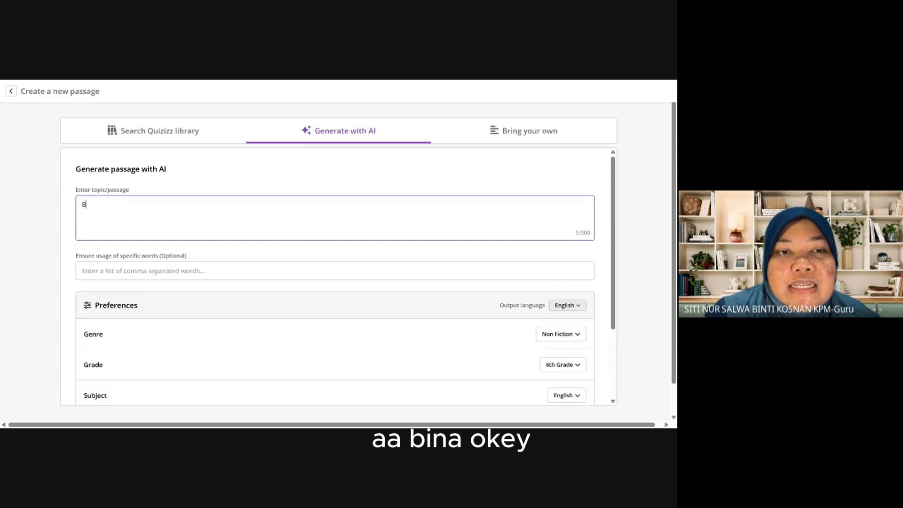
pyautogui.write('INA TE')
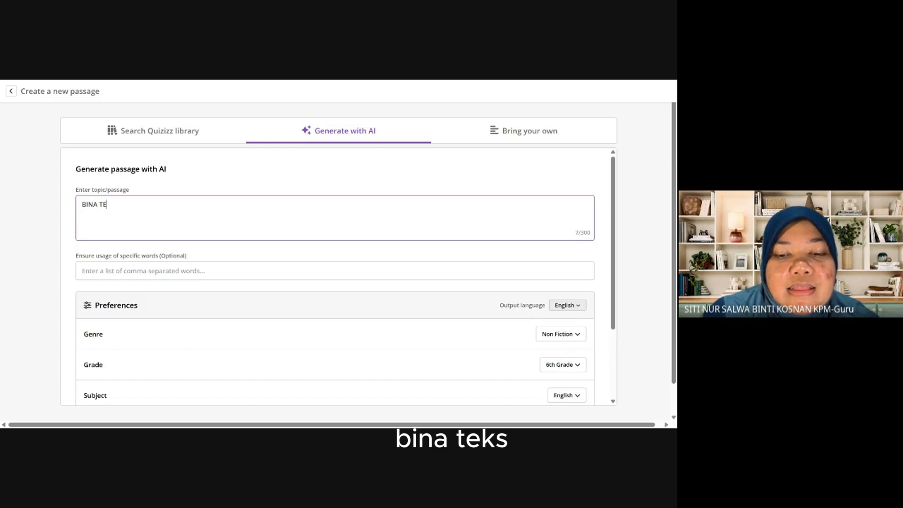
pyautogui.write('KS ')
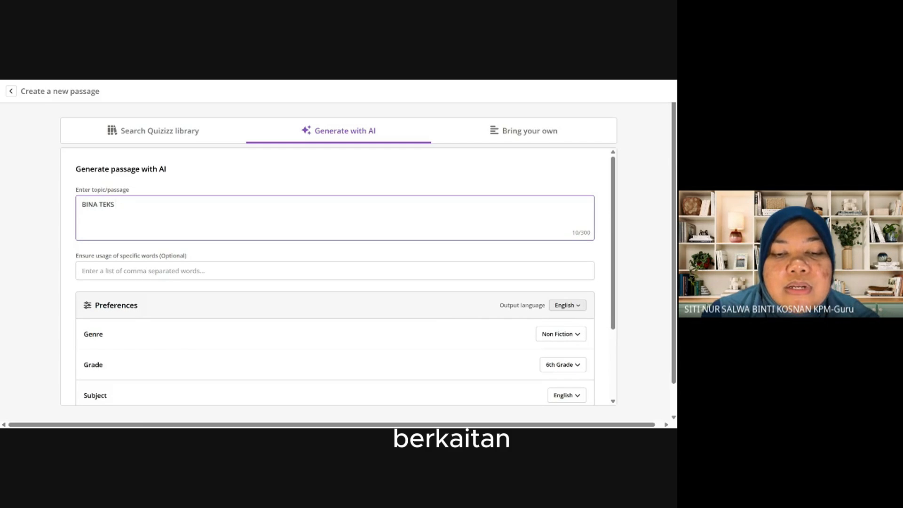
pyautogui.write('TBERKAITAN DENG')
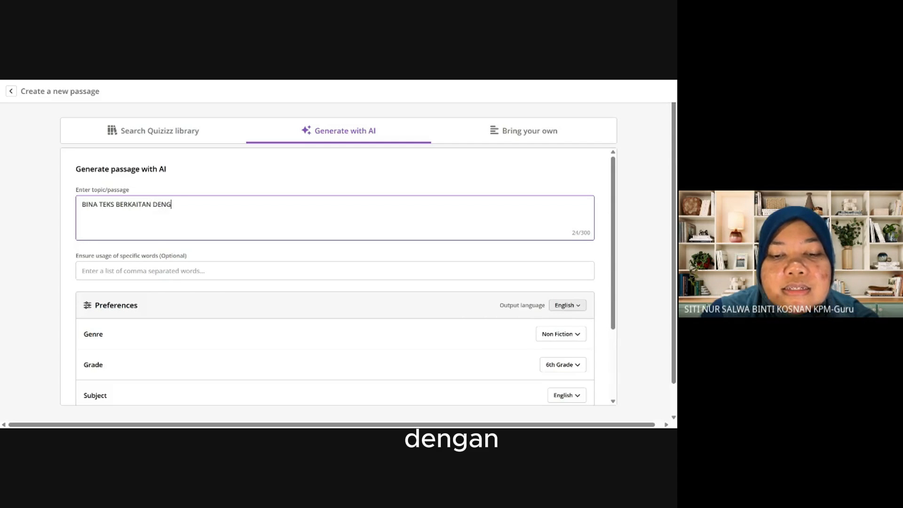
pyautogui.write('AN TEKNOLOGI')
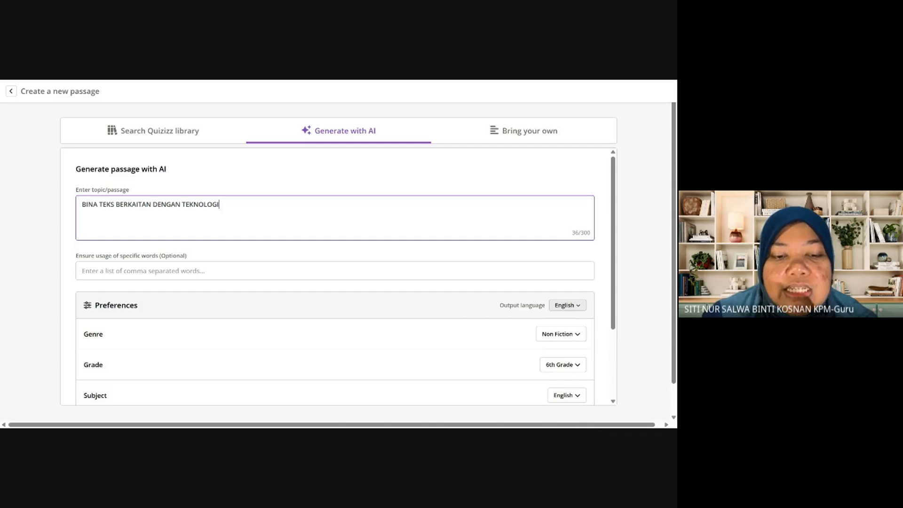
pyautogui.write(' D')
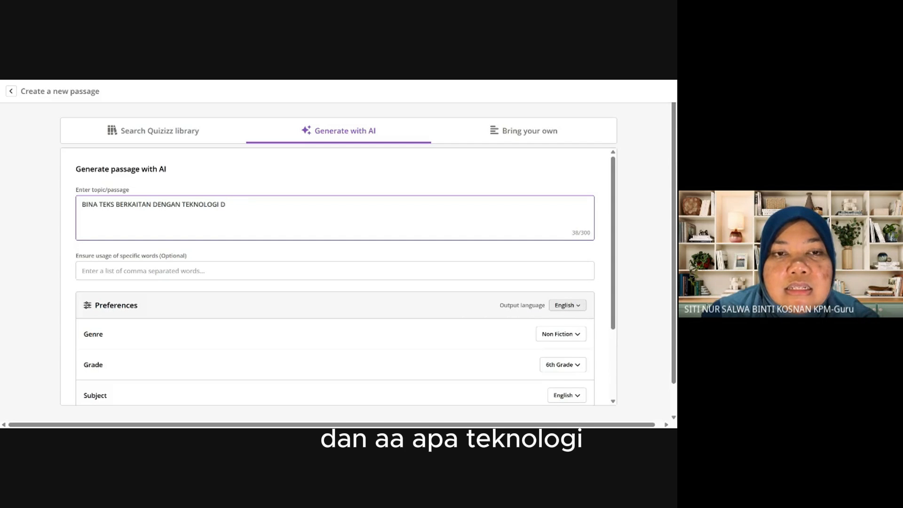
pyautogui.write('ALAYANG')
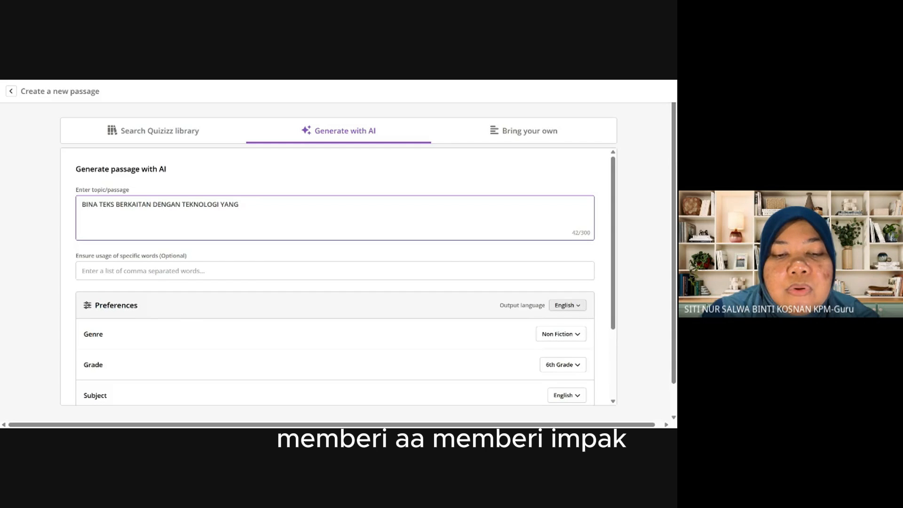
pyautogui.write('MEMBERI ')
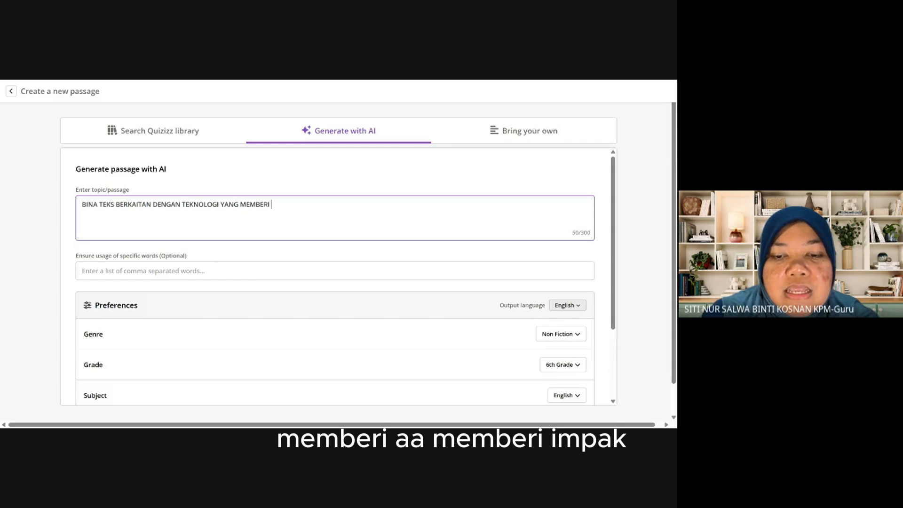
pyautogui.write('IMPAK SERT')
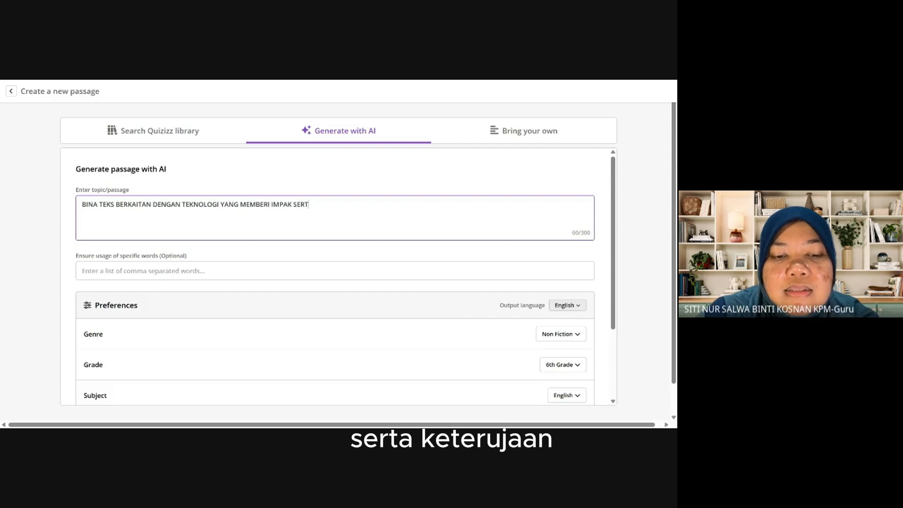
pyautogui.write('A KETERUJA')
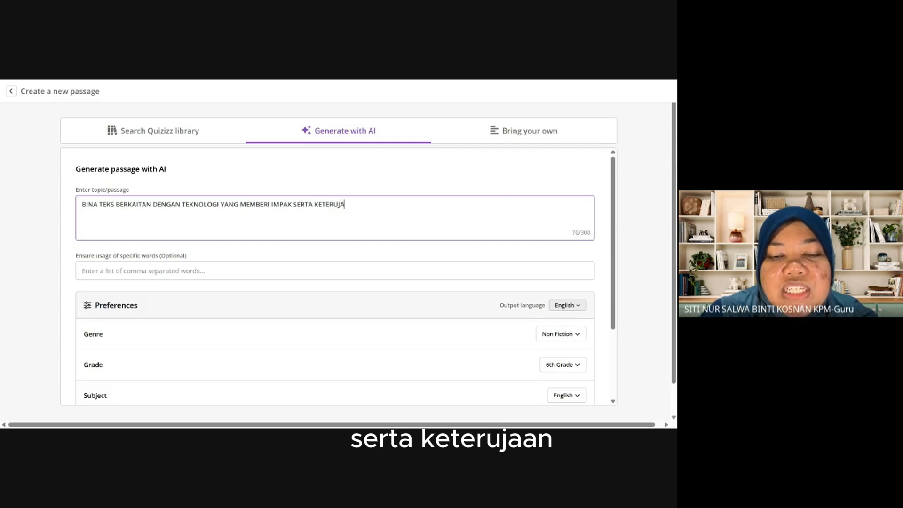
pyautogui.write('AN KEPADA A')
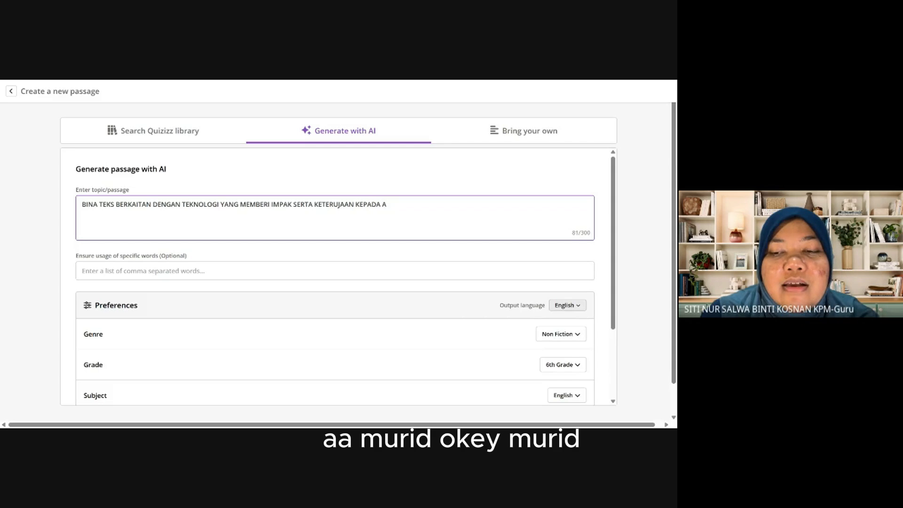
pyautogui.press('BackSpace')
pyautogui.write('MURID ')
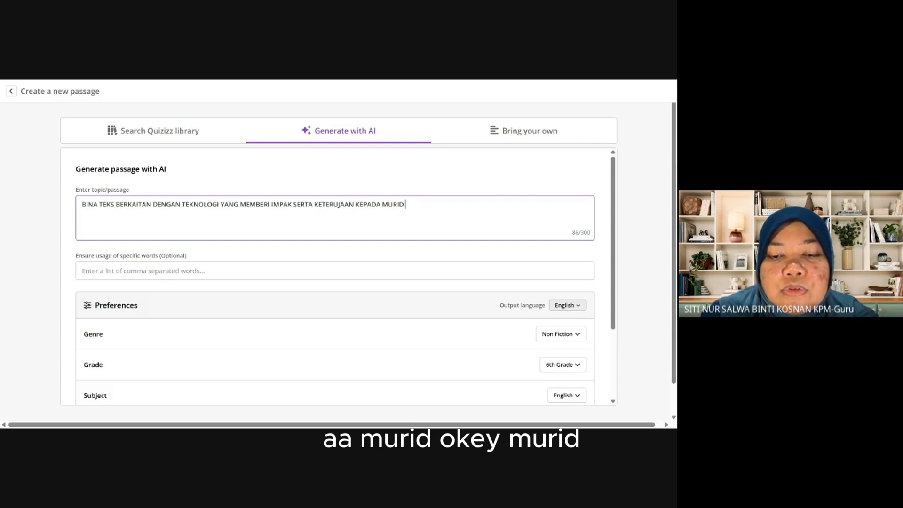
pyautogui.write('AGAR')
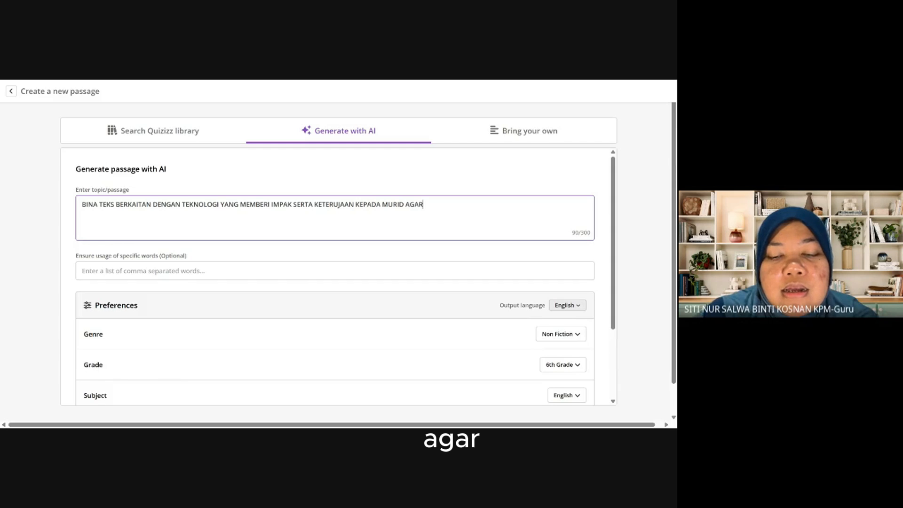
pyautogui.write(' LEBIH ')
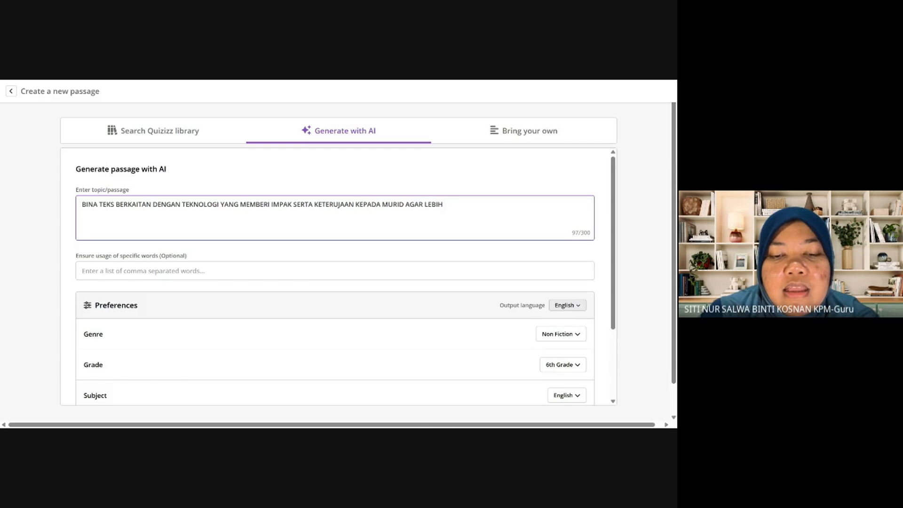
pyautogui.write('BERMOTIVA')
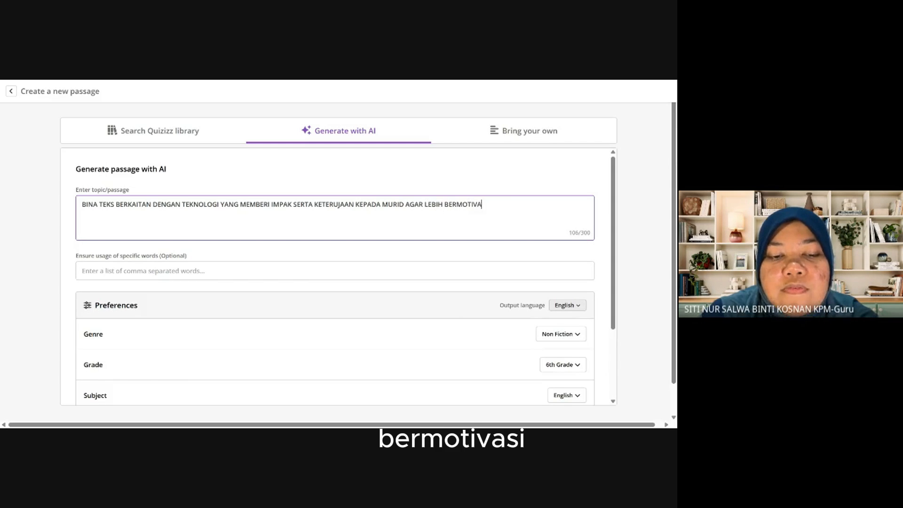
pyautogui.write('SI DALAM PE')
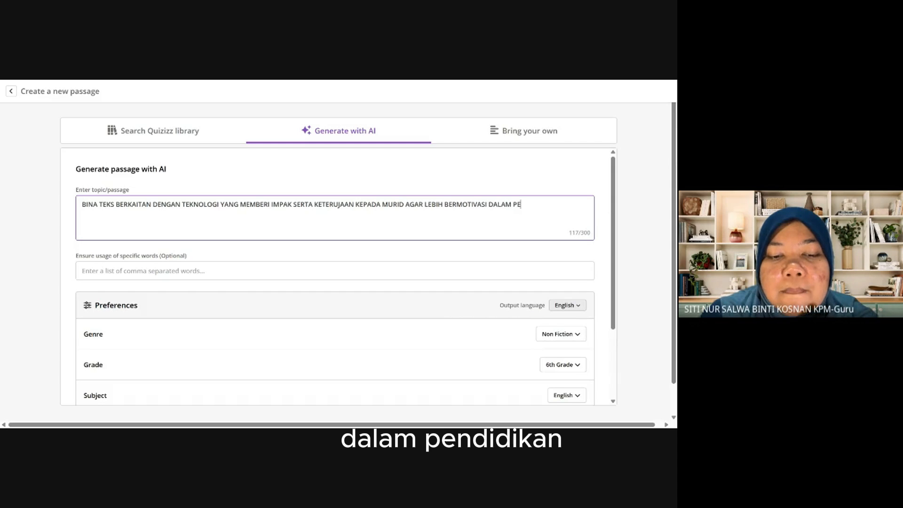
pyautogui.write('NDIDIKAN STE')
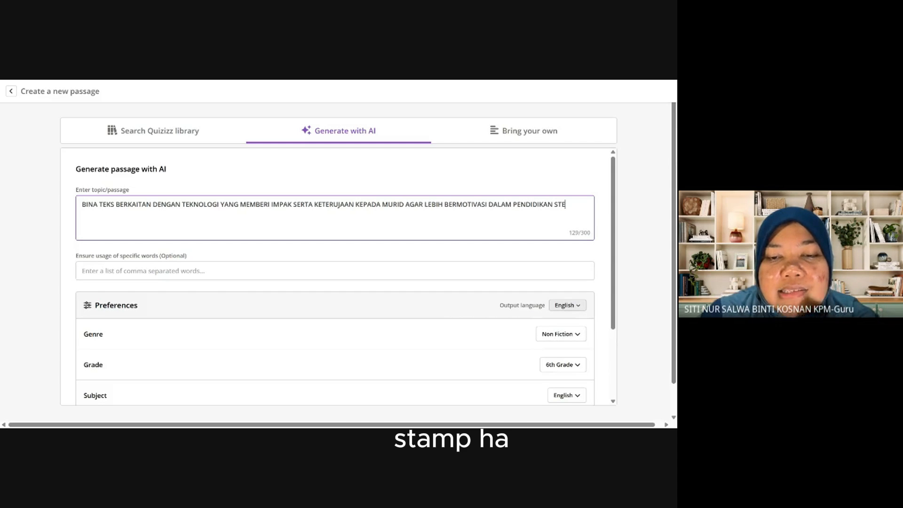
pyautogui.write('M')
# Add the length limit to the topic prompt: "TEKS TERSEBUT HENDAKLAH TIDAK LEBIH DARIPADA 80 PATAH PERKATAAN"
pyautogui.write('. TE')
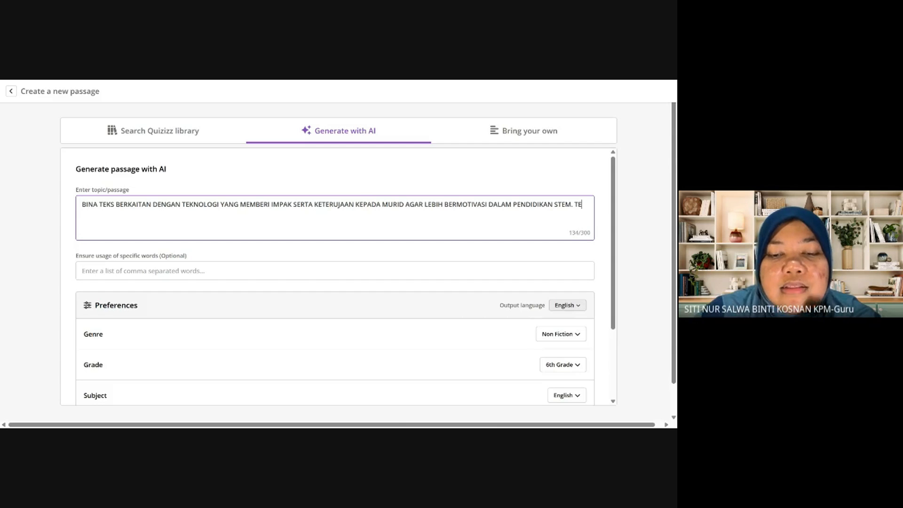
pyautogui.write('KS TERSEBU')
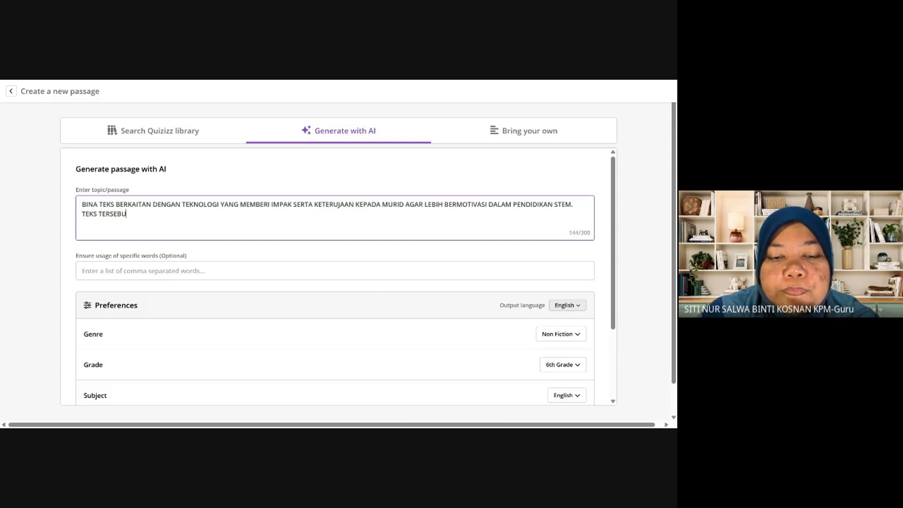
pyautogui.write('T HENDA')
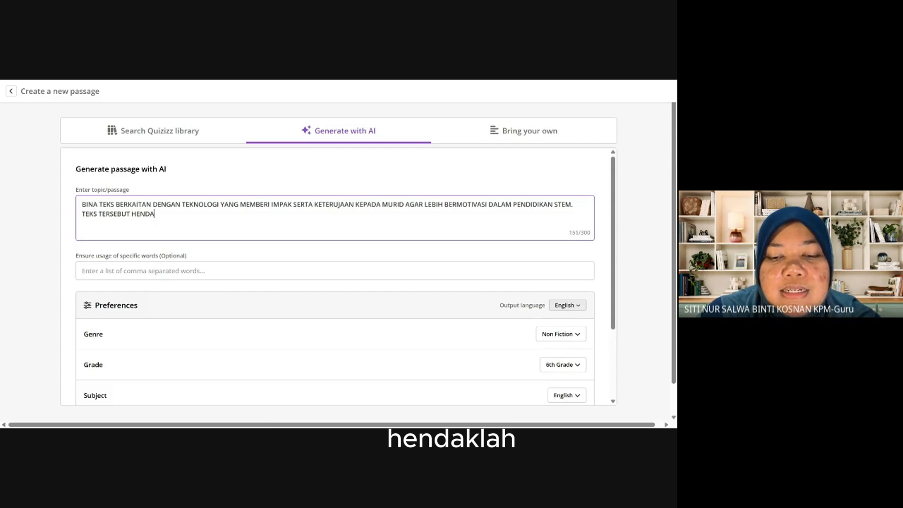
pyautogui.write('KLAH TID')
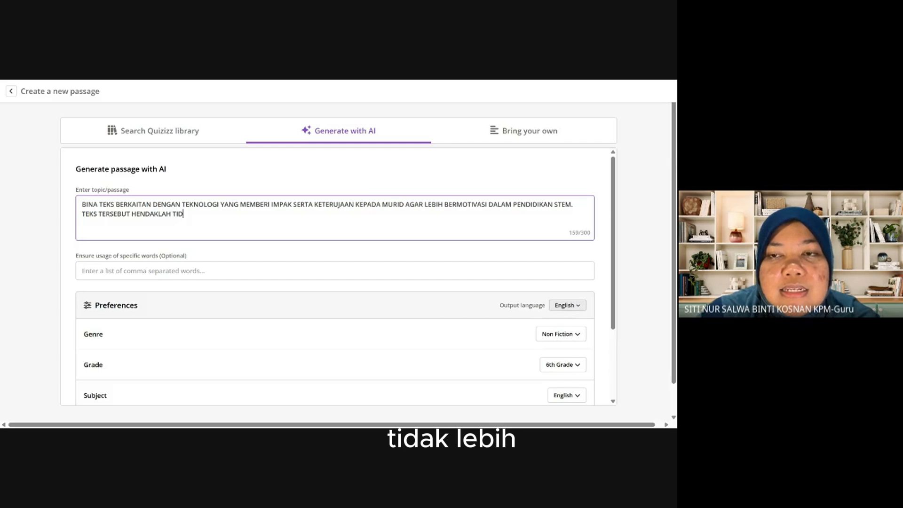
pyautogui.write('AK LEBIH')
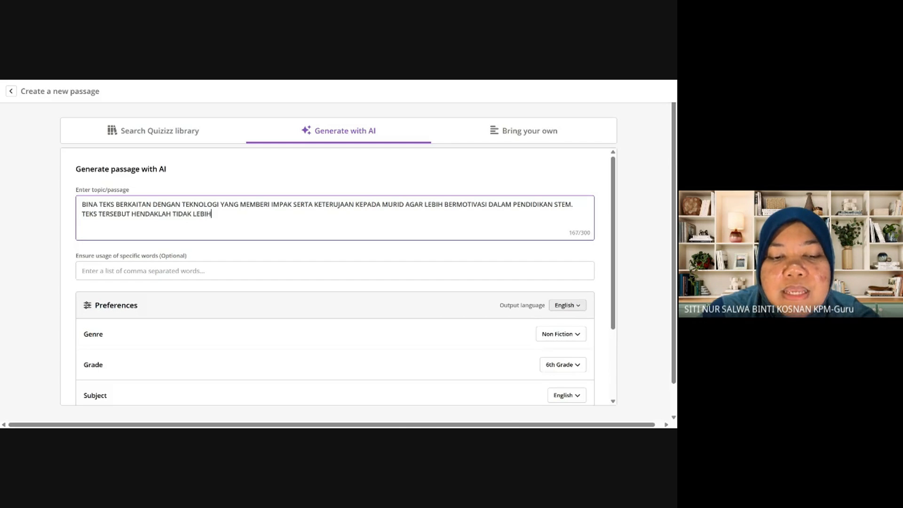
pyautogui.write(' DARIPADA ')
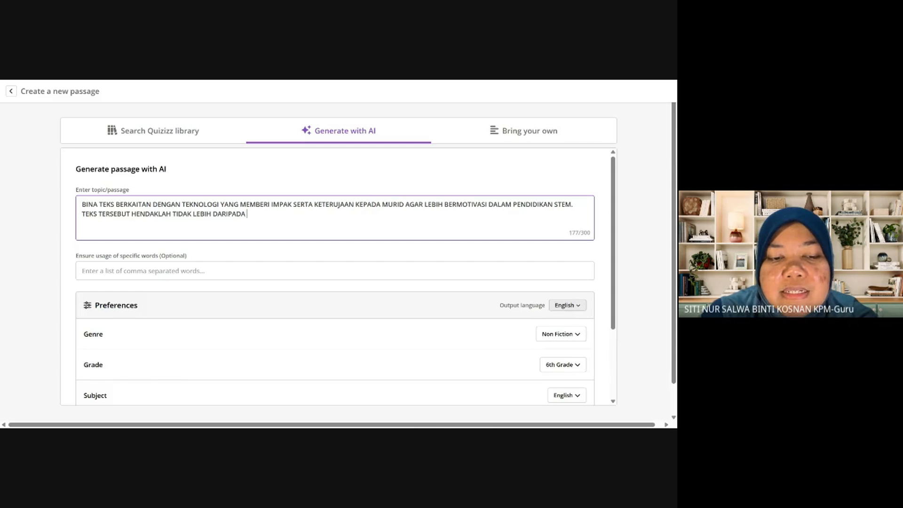
pyautogui.write('2')
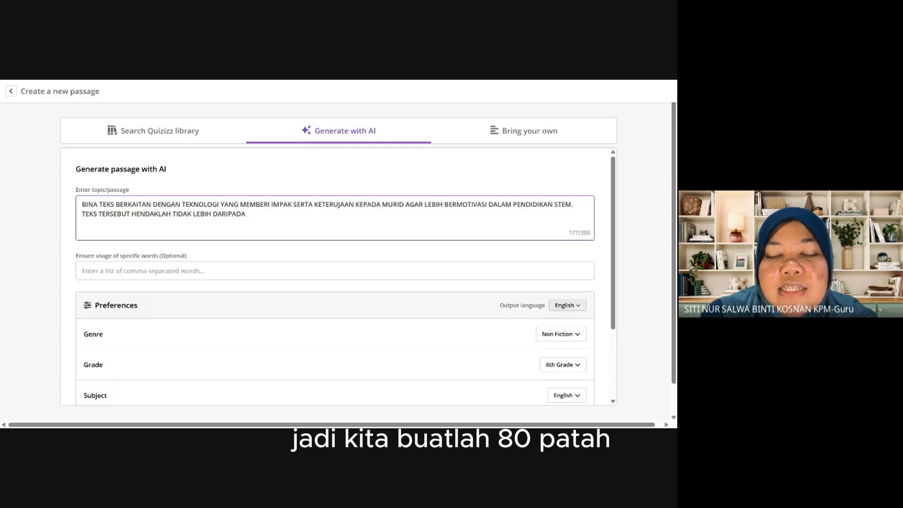
pyautogui.write('80 PATAH')
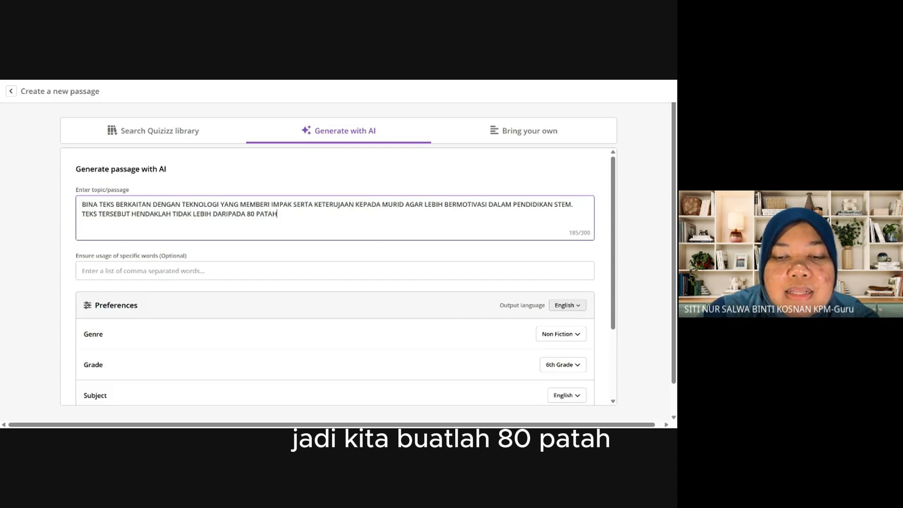
pyautogui.write(' PERKATAAN')
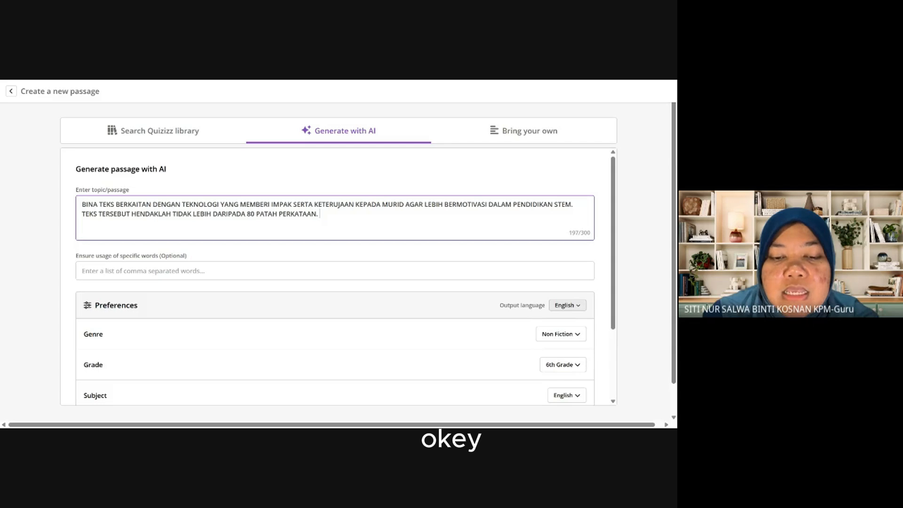
# Extend the topic prompt with the question request "BANTU BINA 5 SOALAN TERDIRI DARIPADA"
pyautogui.write('. BANTU')
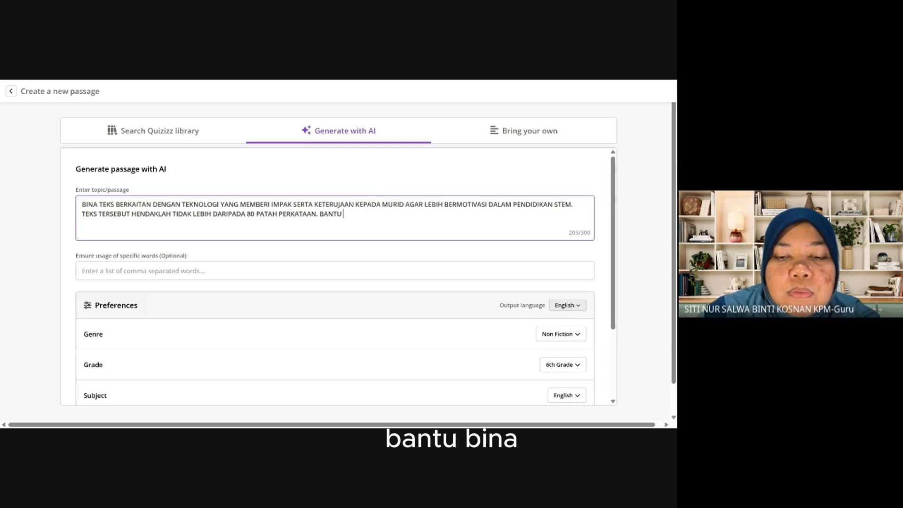
pyautogui.write(' BINA ')
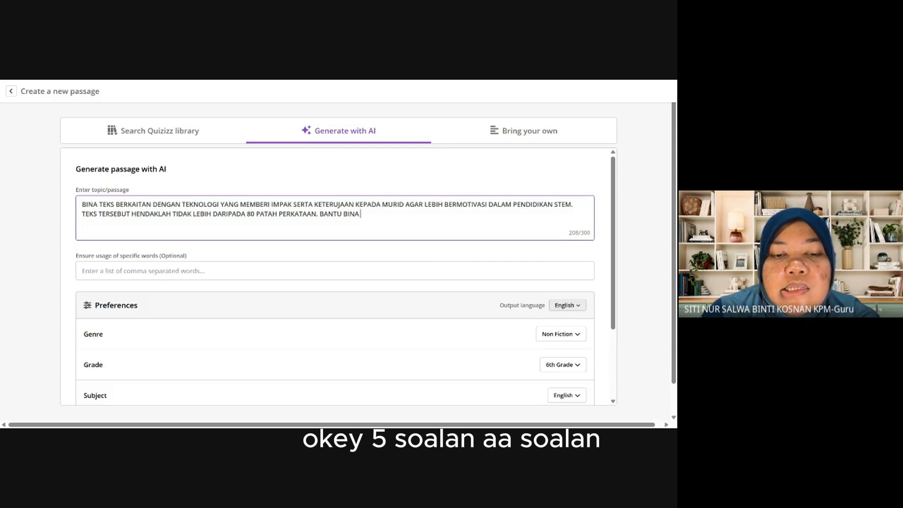
pyautogui.write('5 SOLAN')
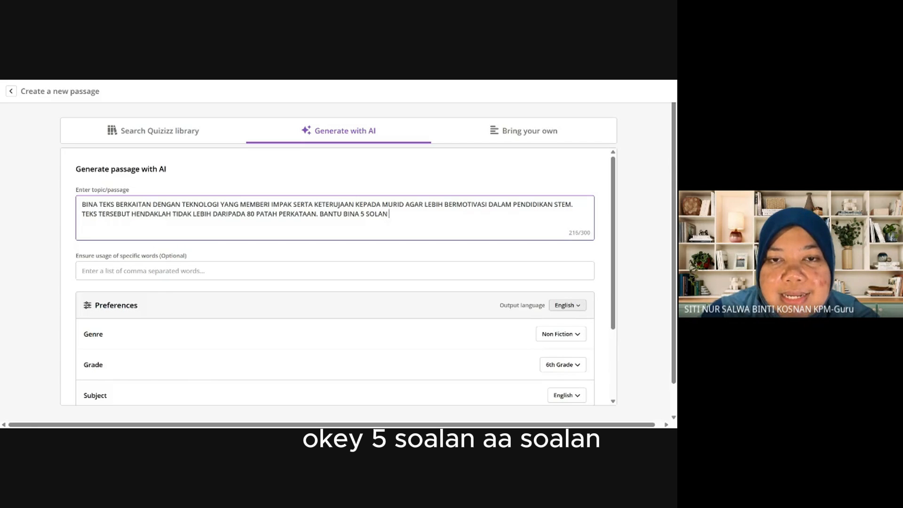
pyautogui.press('BackSpace')
pyautogui.press('BackSpace')
pyautogui.press('BackSpace')
pyautogui.press('BackSpace')
pyautogui.write('A')
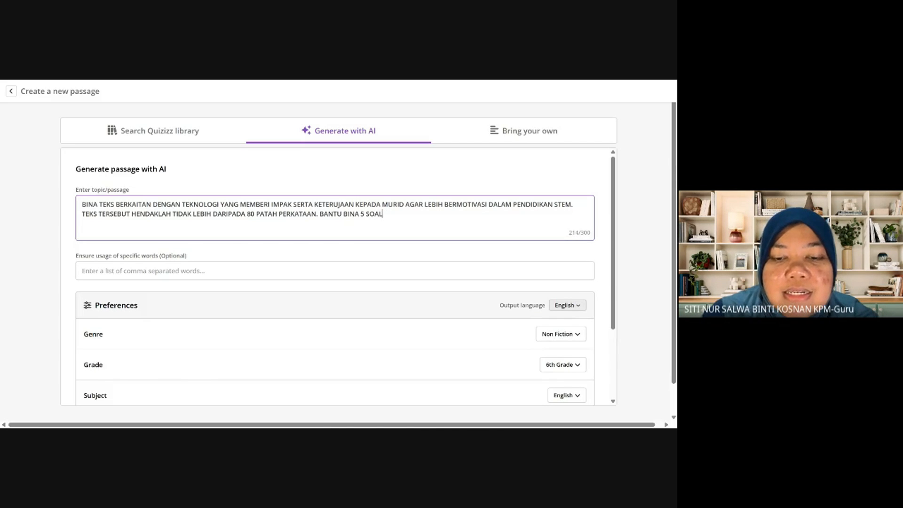
pyautogui.write('LAN TERD')
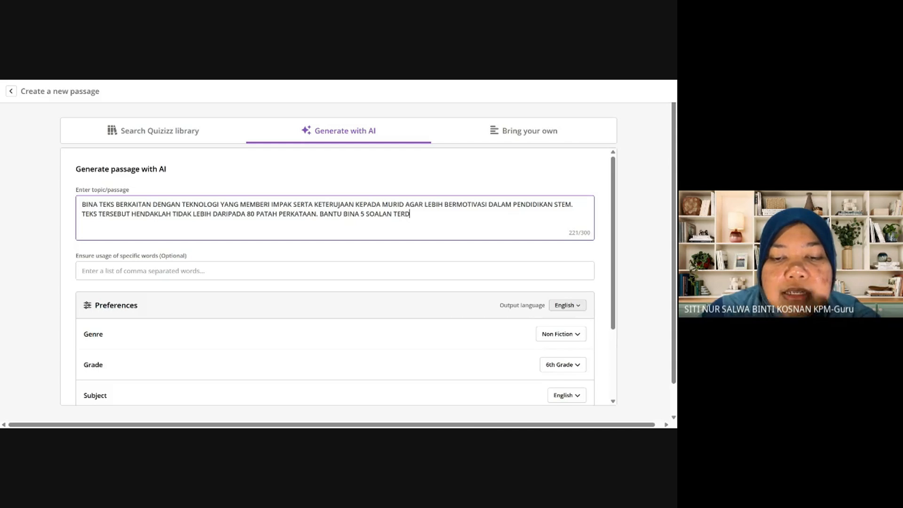
pyautogui.write('IRI DAIR')
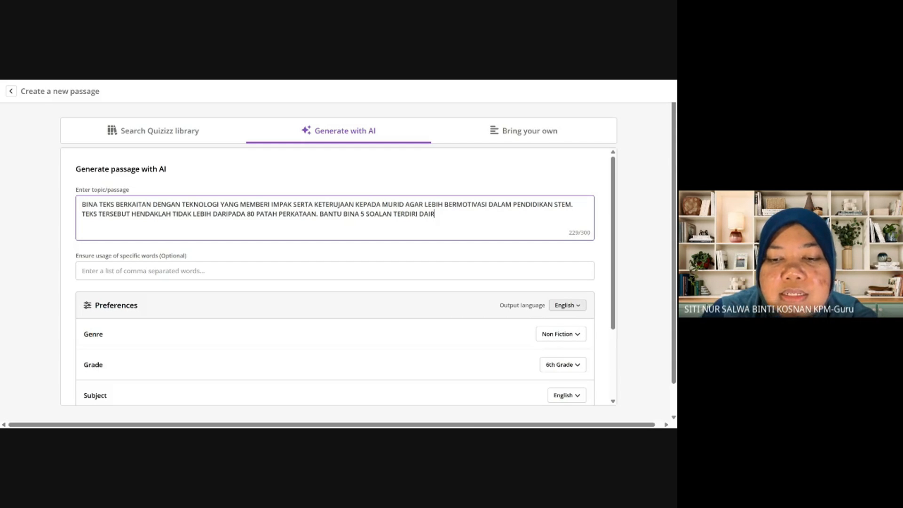
pyautogui.write('PA')
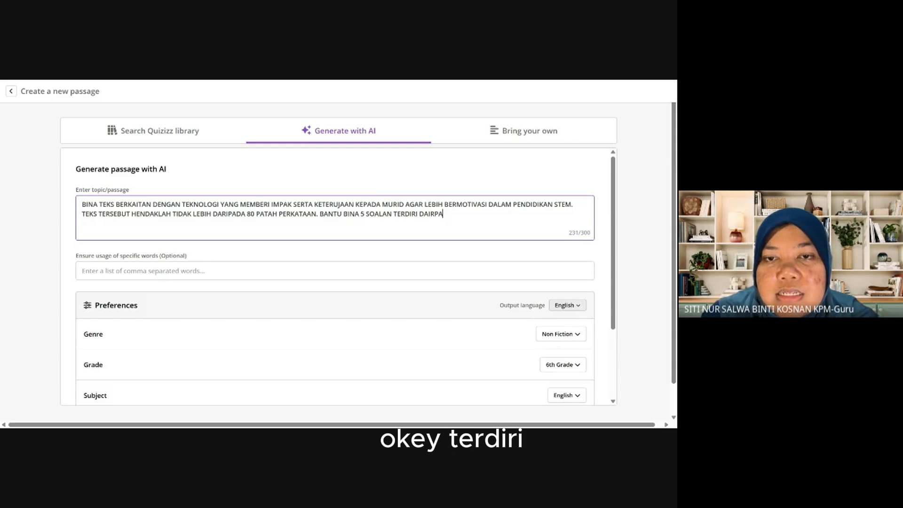
pyautogui.press('BackSpace')
pyautogui.write('RIPADA ')
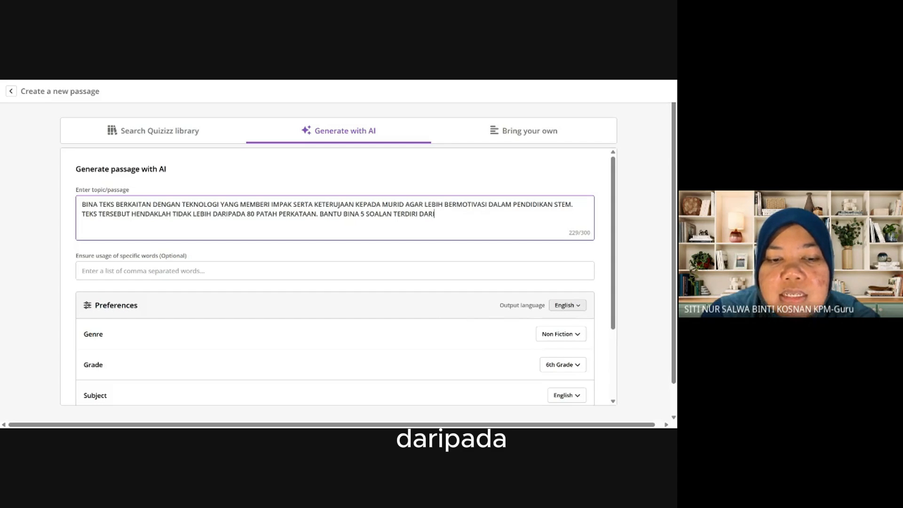
# Complete the question request in the prompt with "3 SOALAN OBJEKTIF DAN 2 SOALAN SUBJEKTIF."
pyautogui.write('3 ')
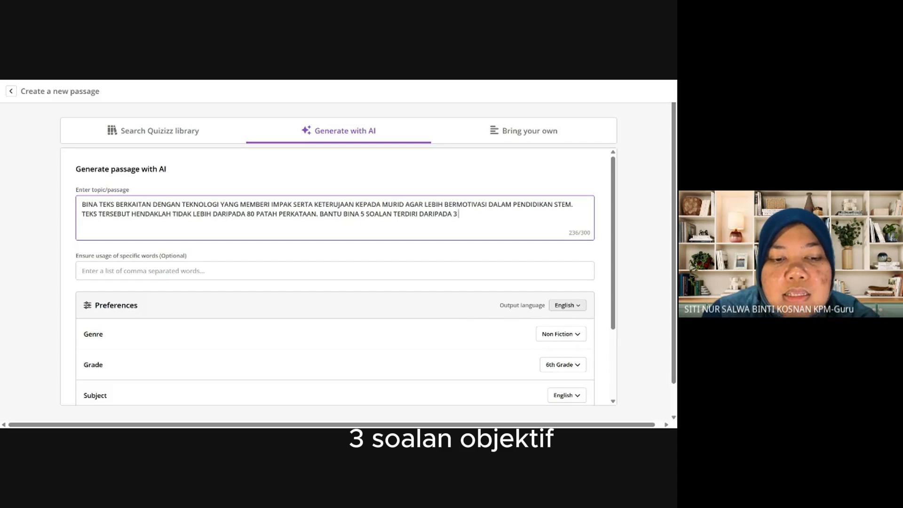
pyautogui.write('SOALAN OBJEKTIF DAN ')
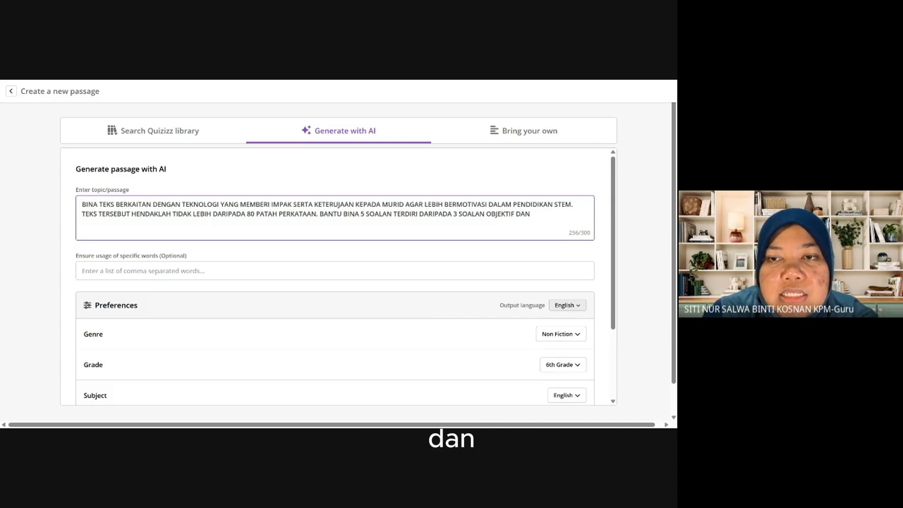
pyautogui.write('2 SOALAN ')
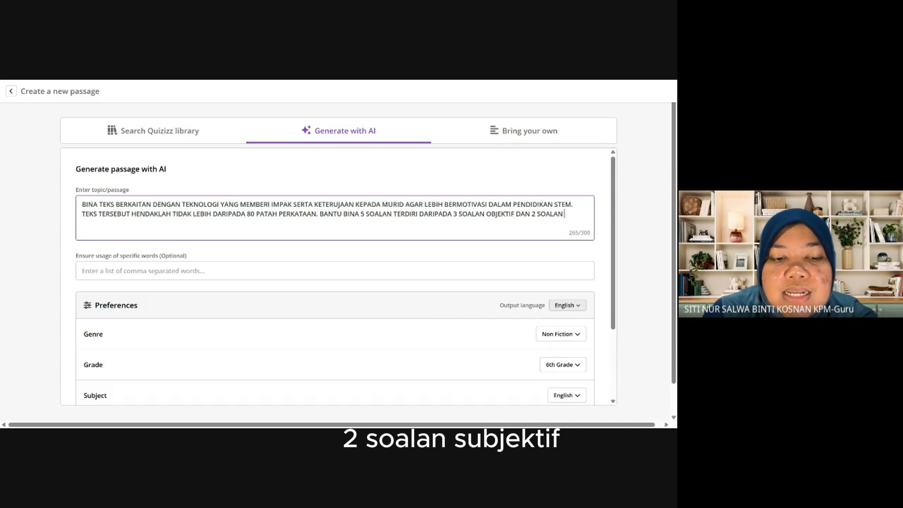
pyautogui.write('SUBJEKTIF')
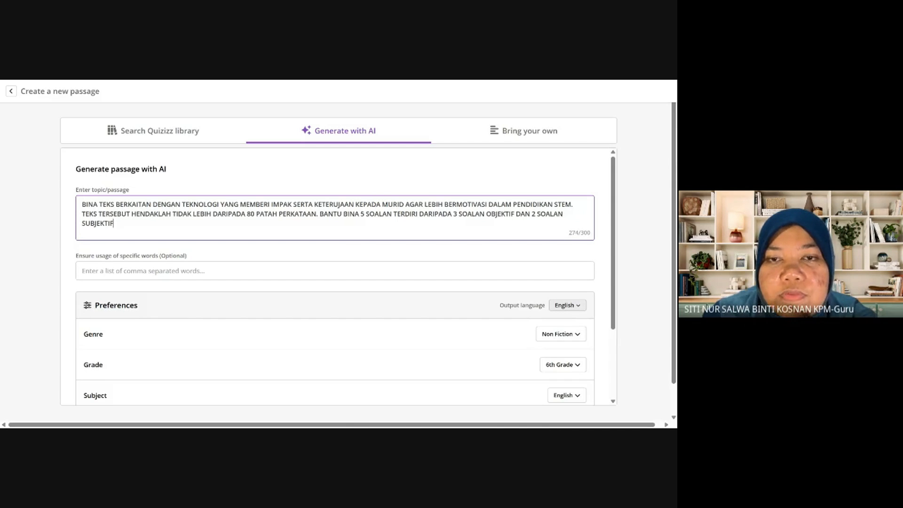
pyautogui.write('.')
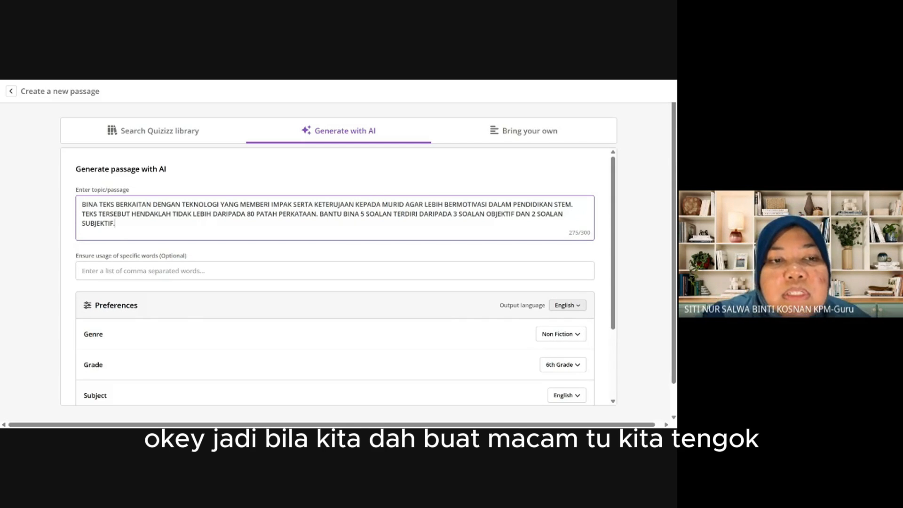
# Set the passage's output language to Malay
pyautogui.scroll(-2, 320, 294)
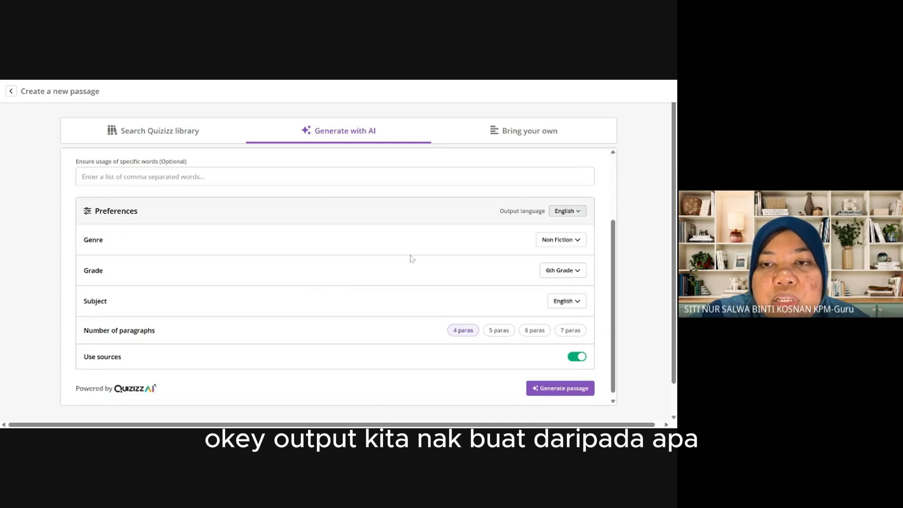
pyautogui.click(568, 211)
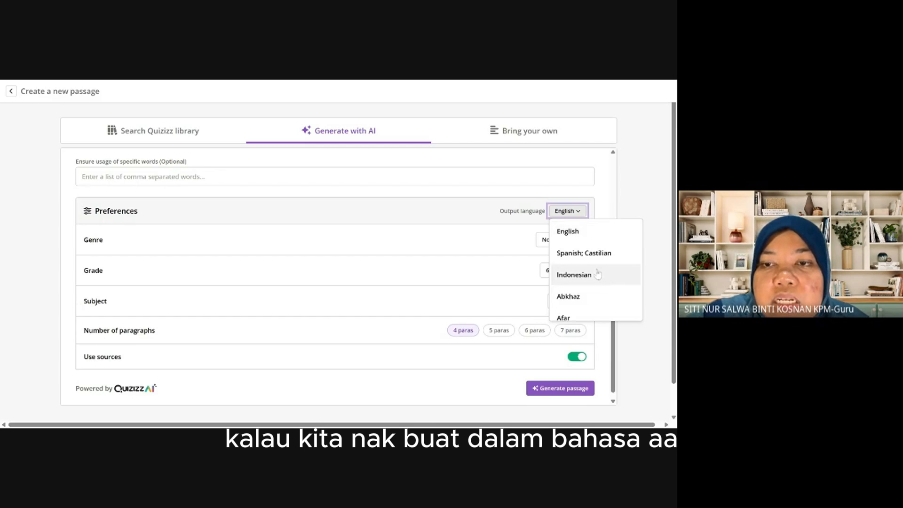
pyautogui.scroll(-2, 597, 272)
pyautogui.scroll(-9, 598, 273)
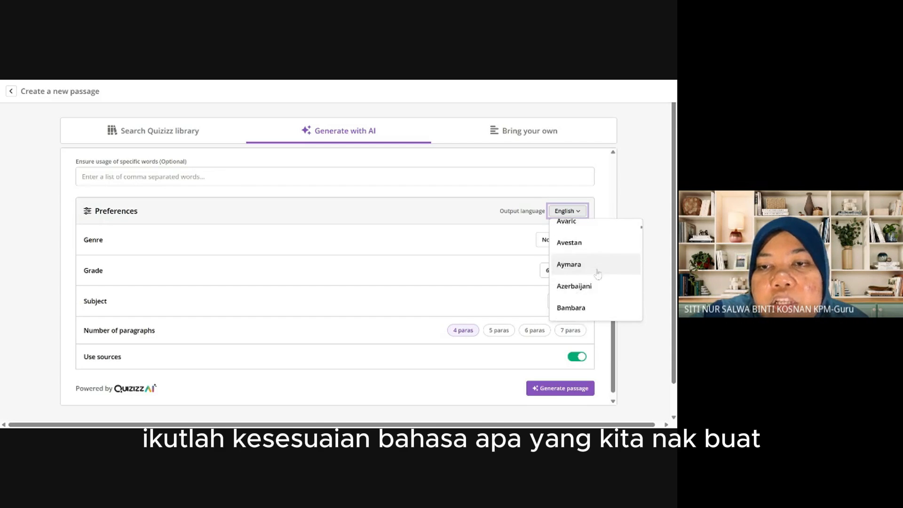
pyautogui.scroll(-10, 598, 273)
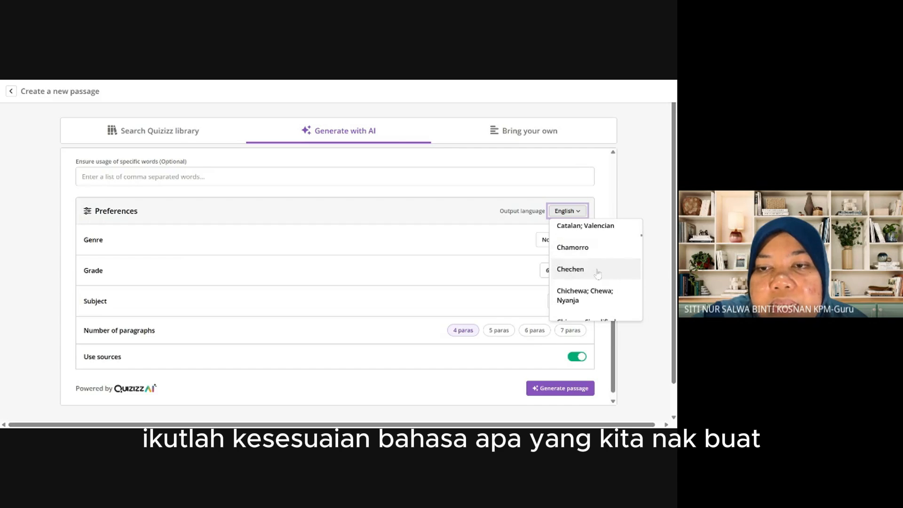
pyautogui.scroll(-10, 597, 273)
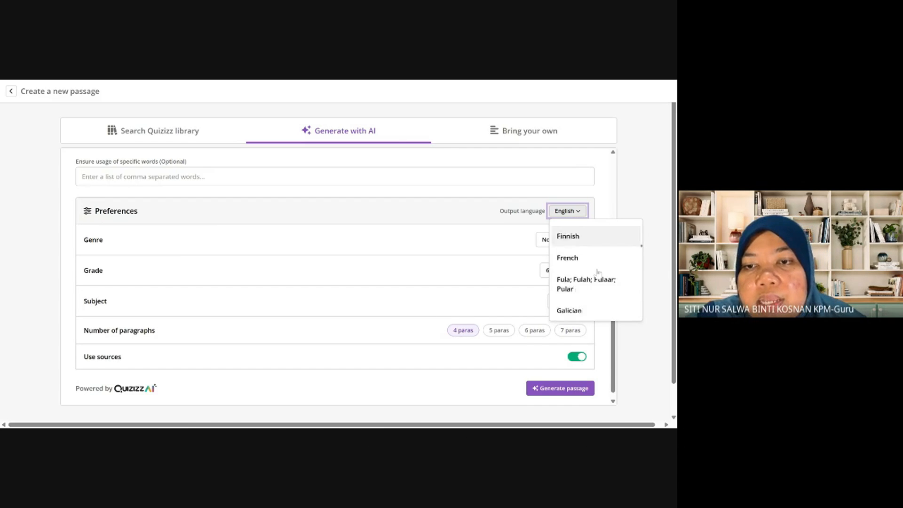
pyautogui.scroll(-10, 597, 275)
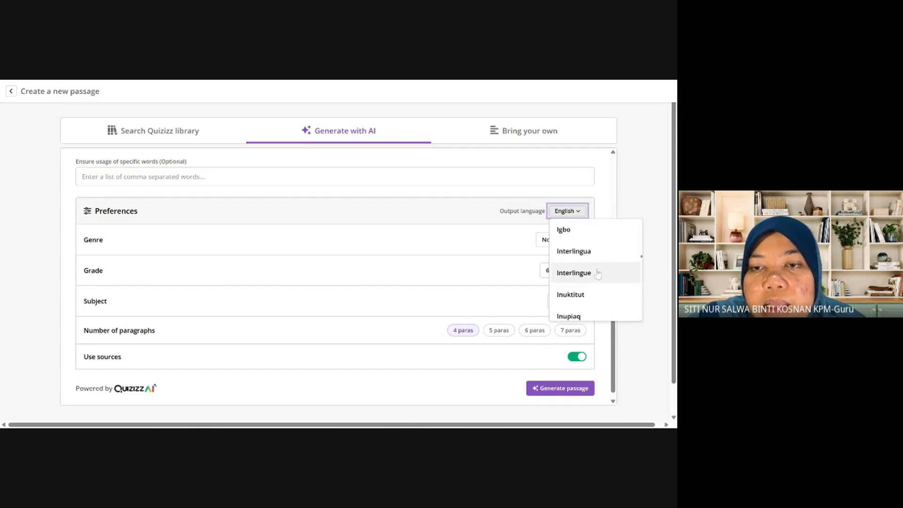
pyautogui.scroll(-10, 597, 274)
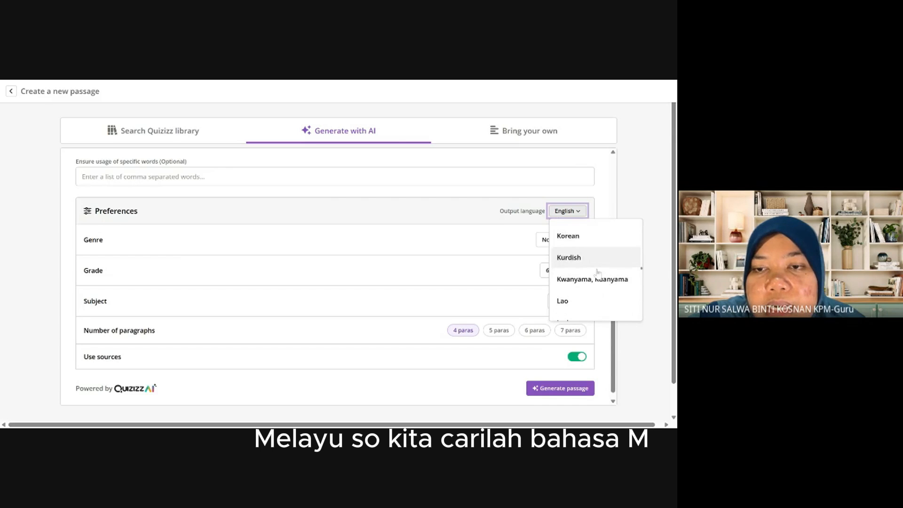
pyautogui.scroll(-1, 597, 274)
pyautogui.scroll(1, 598, 273)
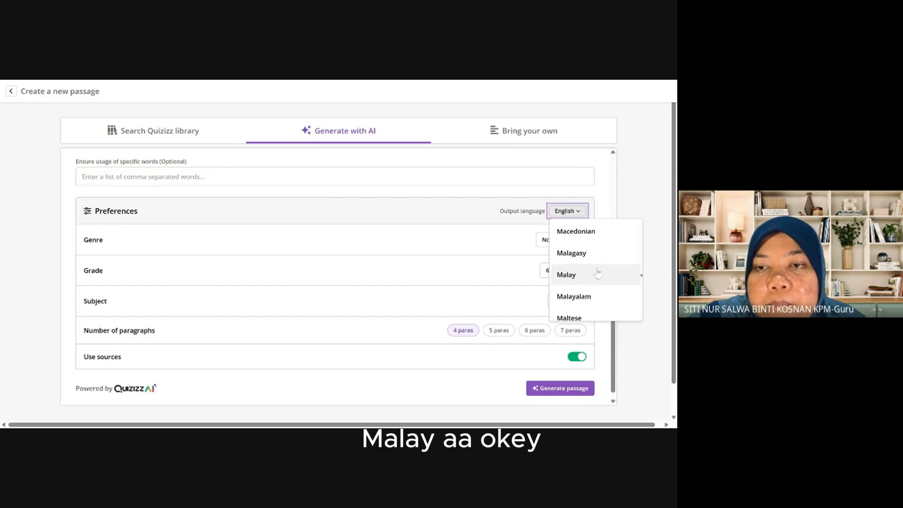
pyautogui.click(597, 274)
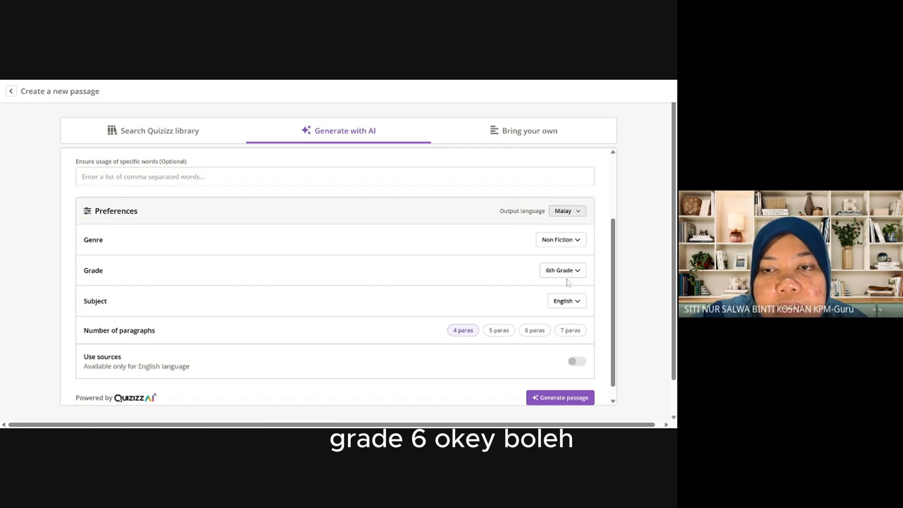
# Set the passage's subject to Science and the number of paragraphs to 5
pyautogui.click(577, 303)
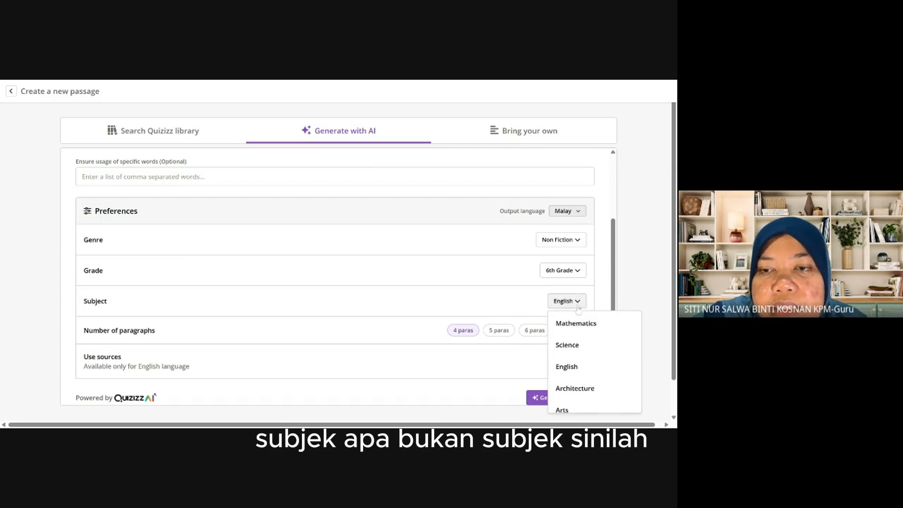
pyautogui.click(578, 346)
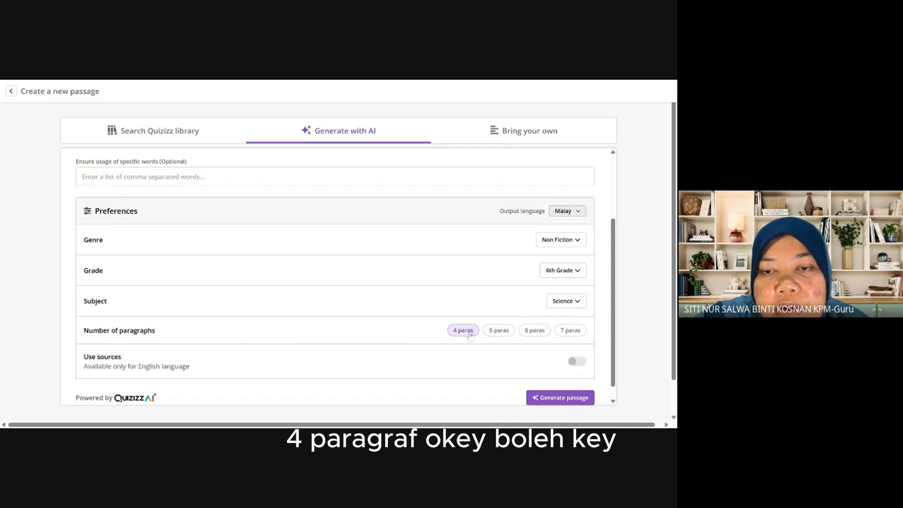
pyautogui.scroll(-1, 355, 294)
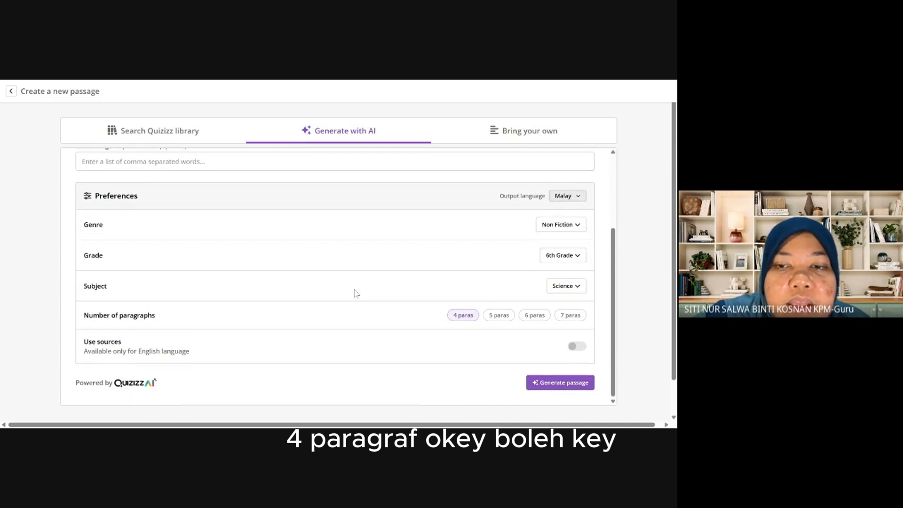
pyautogui.click(498, 320)
pyautogui.click(535, 318)
pyautogui.click(570, 317)
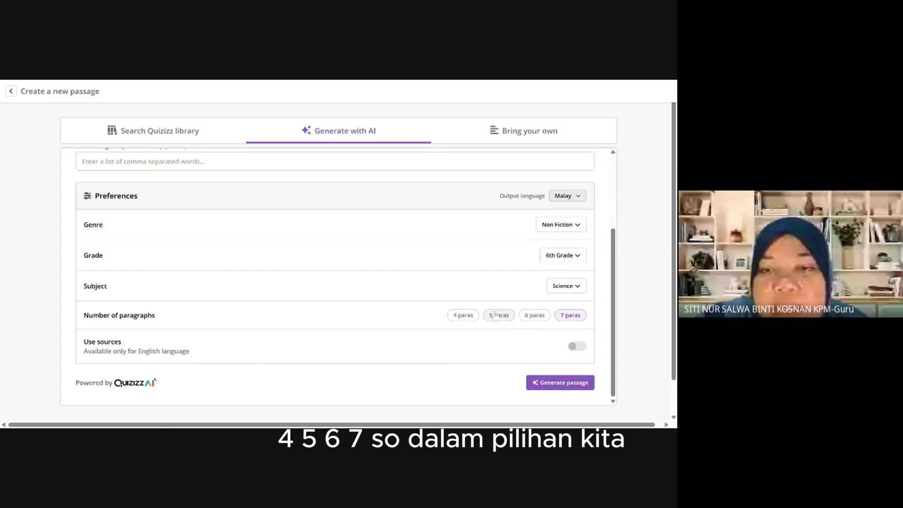
pyautogui.click(496, 317)
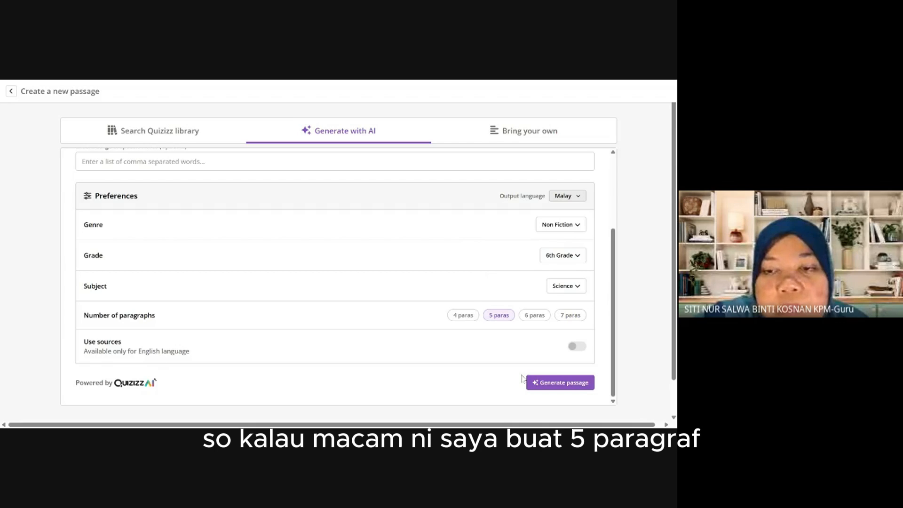
# Generate the passage with the chosen preferences, continuing without adding any of the suggested topics
pyautogui.scroll(-1, 435, 282)
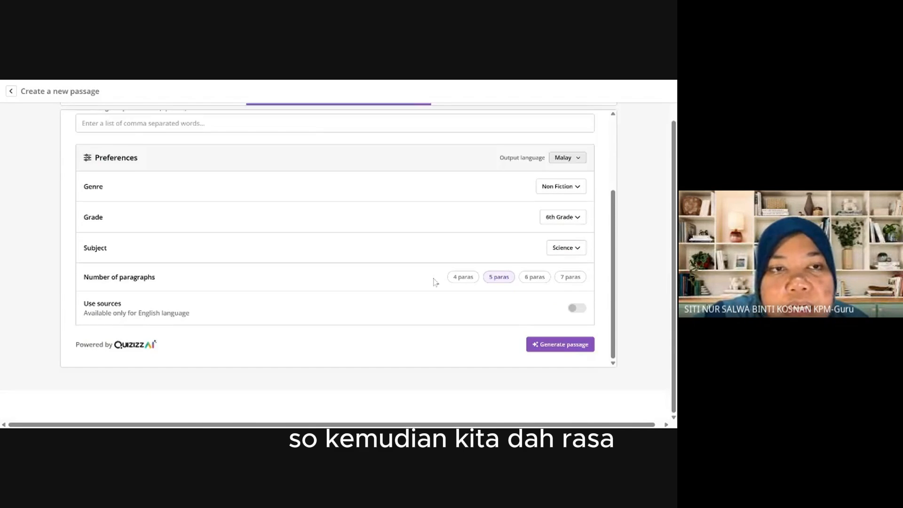
pyautogui.scroll(1, 433, 282)
pyautogui.scroll(-1, 475, 256)
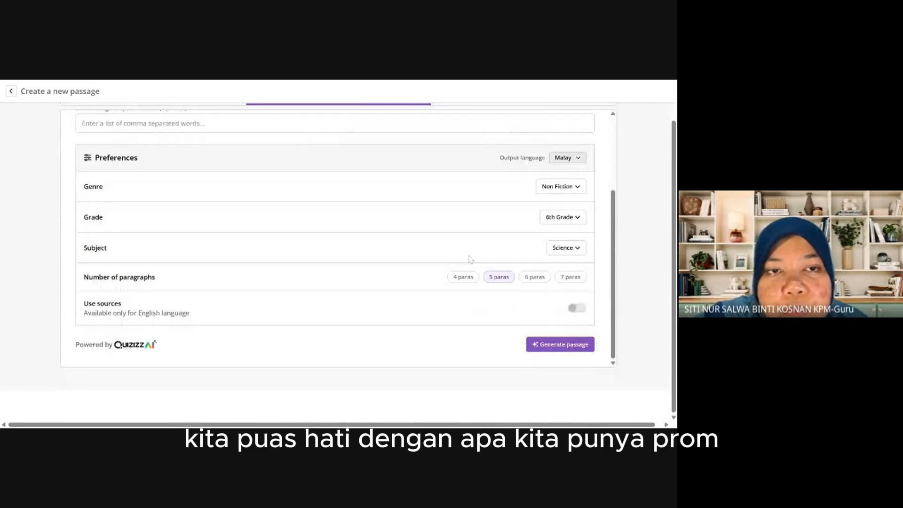
pyautogui.scroll(3, 470, 258)
pyautogui.scroll(-3, 475, 282)
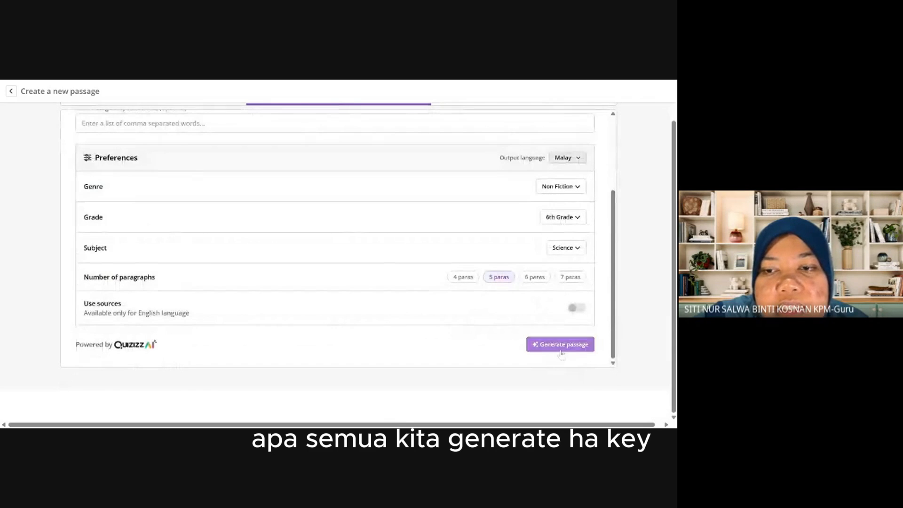
pyautogui.click(561, 347)
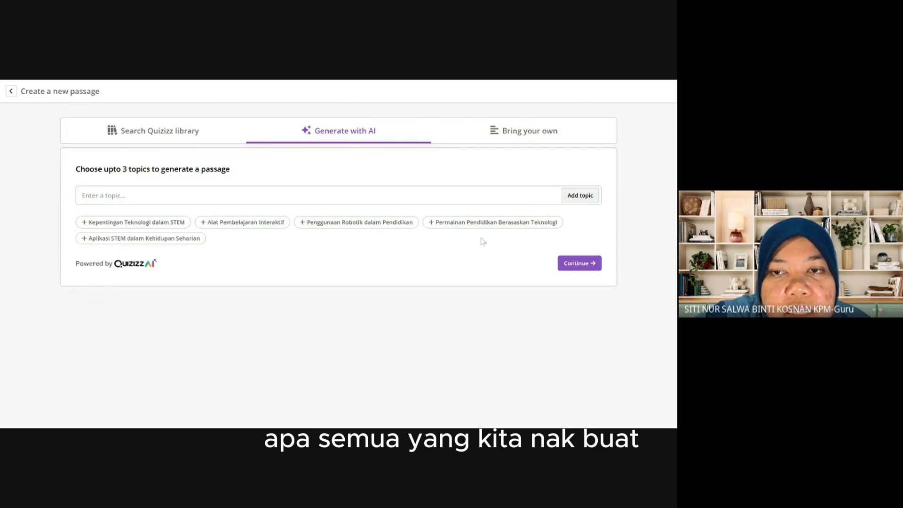
pyautogui.click(578, 263)
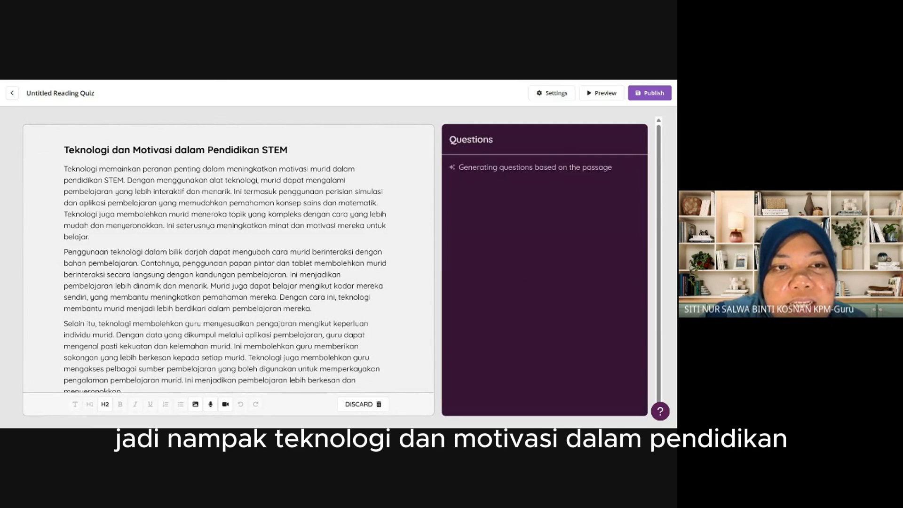
# Review the generated passage text and the list of questions created from it
pyautogui.scroll(-4, 228, 259)
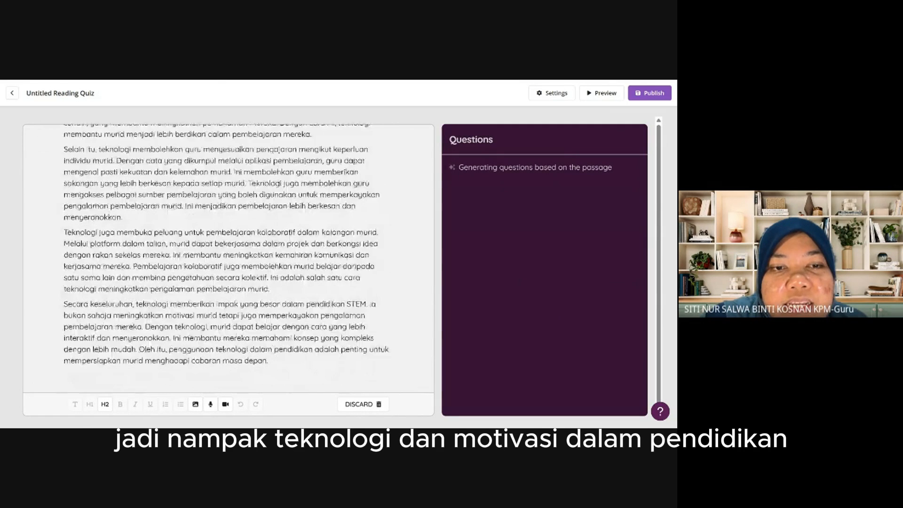
pyautogui.scroll(4, 228, 259)
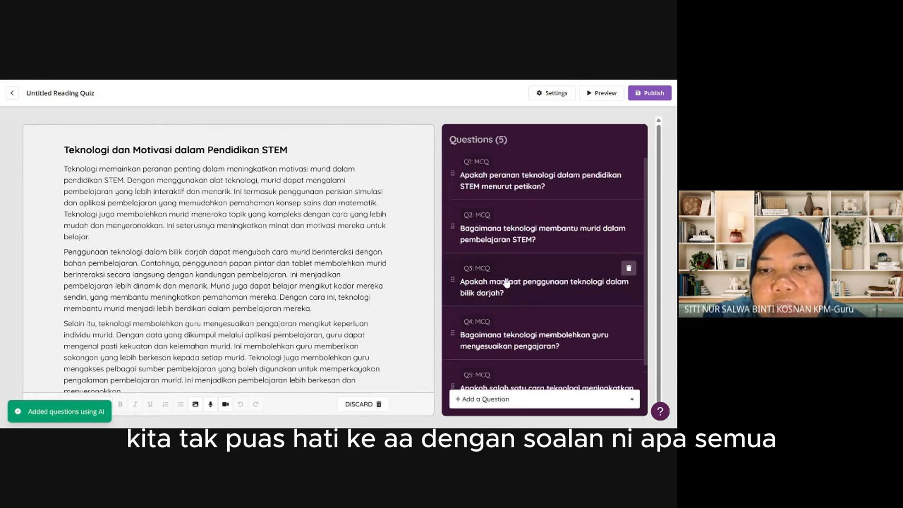
pyautogui.scroll(-1, 541, 283)
pyautogui.scroll(-4, 228, 259)
pyautogui.scroll(4, 228, 259)
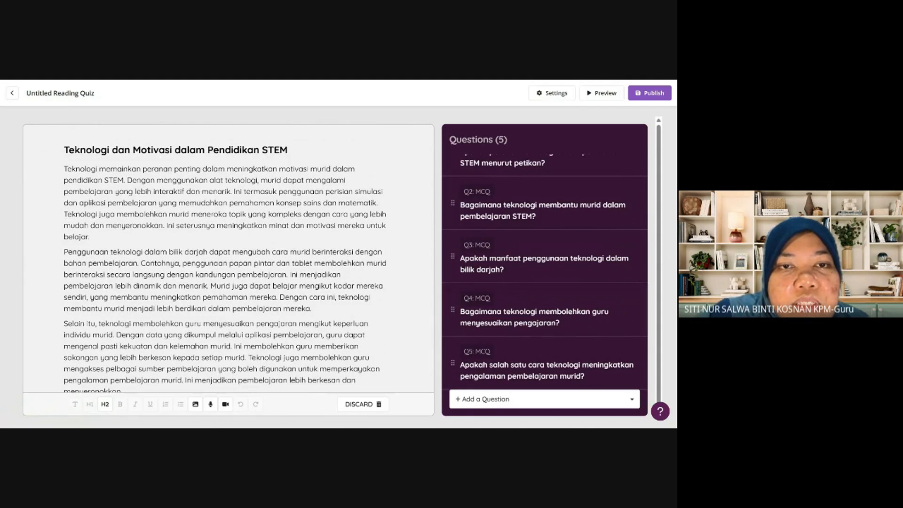
# Replace the word "dan" in the passage heading with "Mencipta", making it "Teknologi Mencipta Motivasi dalam Pendidikan STEM"
pyautogui.click(219, 150)
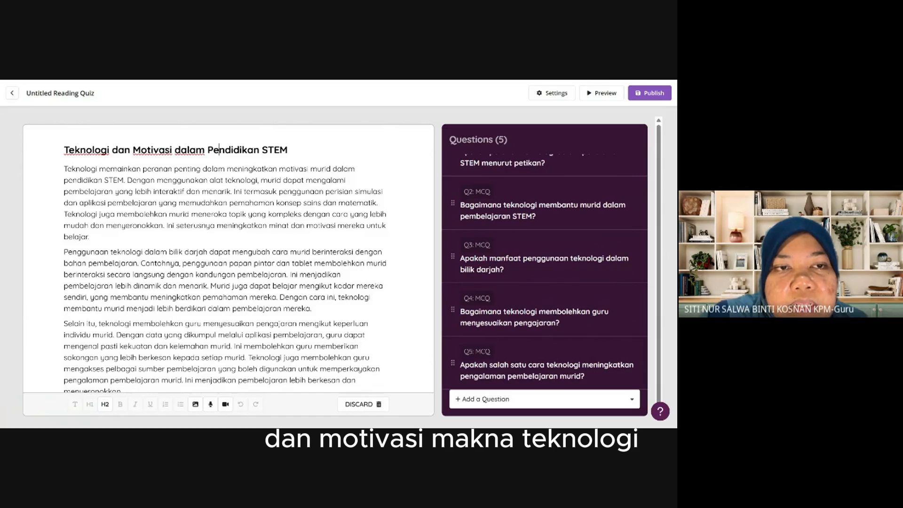
pyautogui.moveTo(130, 150); pyautogui.dragTo(112, 150)
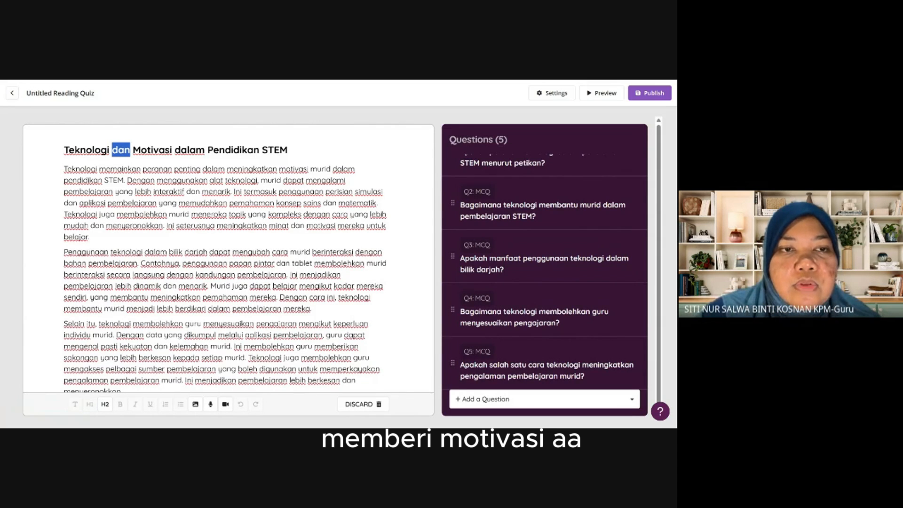
pyautogui.write('Membe')
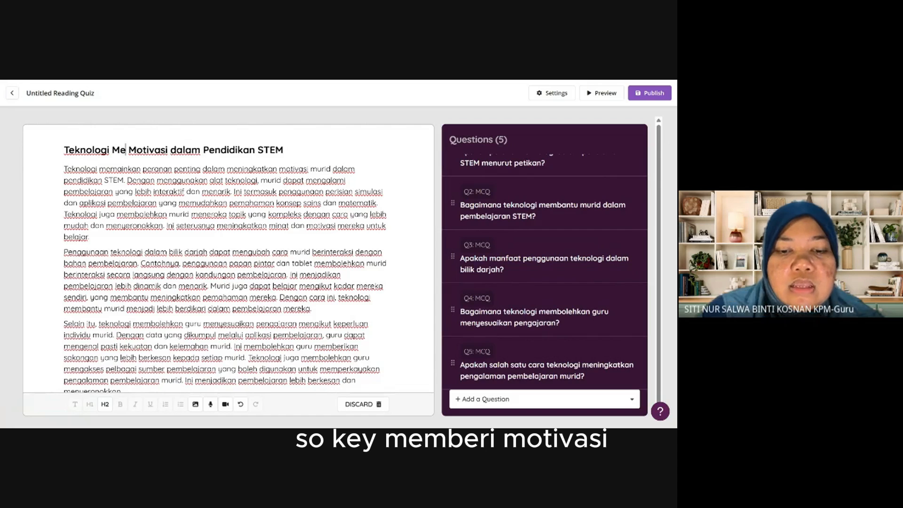
pyautogui.write('ri')
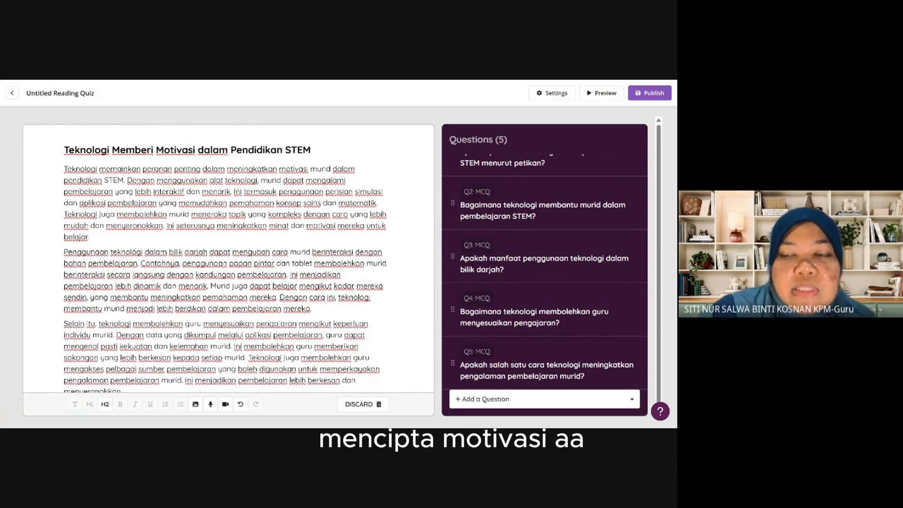
pyautogui.press('BackSpace')
pyautogui.press('BackSpace')
pyautogui.press('BackSpace')
pyautogui.press('BackSpace')
pyautogui.press('BackSpace')
pyautogui.write('nc')
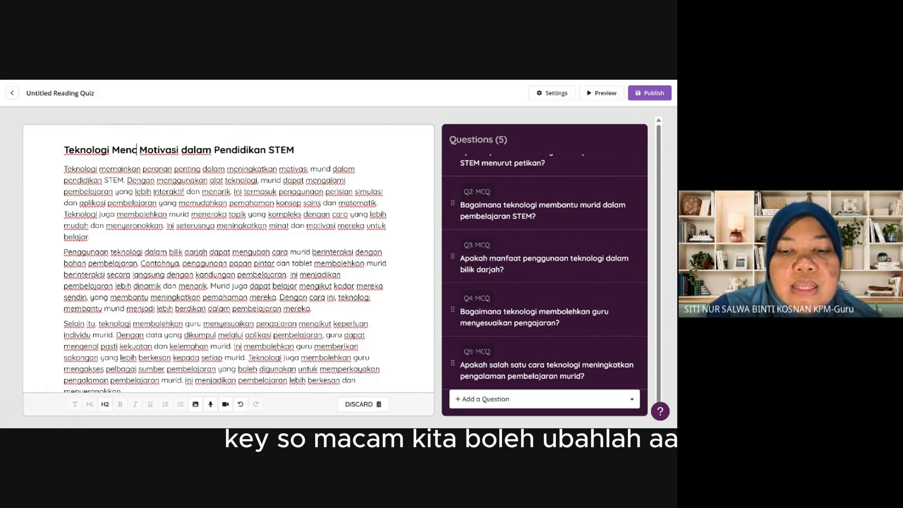
pyautogui.write('ipta')
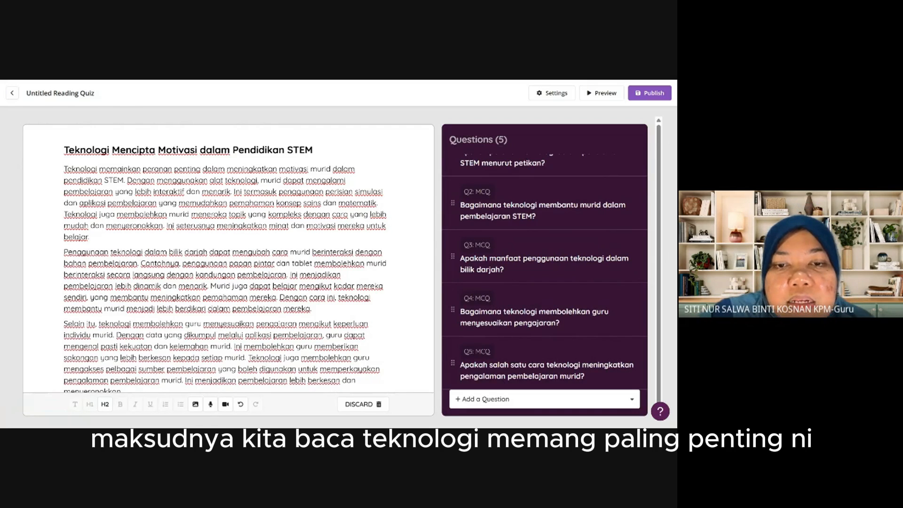
# Look through the full passage from its heading to the last paragraph
pyautogui.scroll(-4, 228, 258)
pyautogui.scroll(4, 229, 259)
pyautogui.scroll(-4, 228, 258)
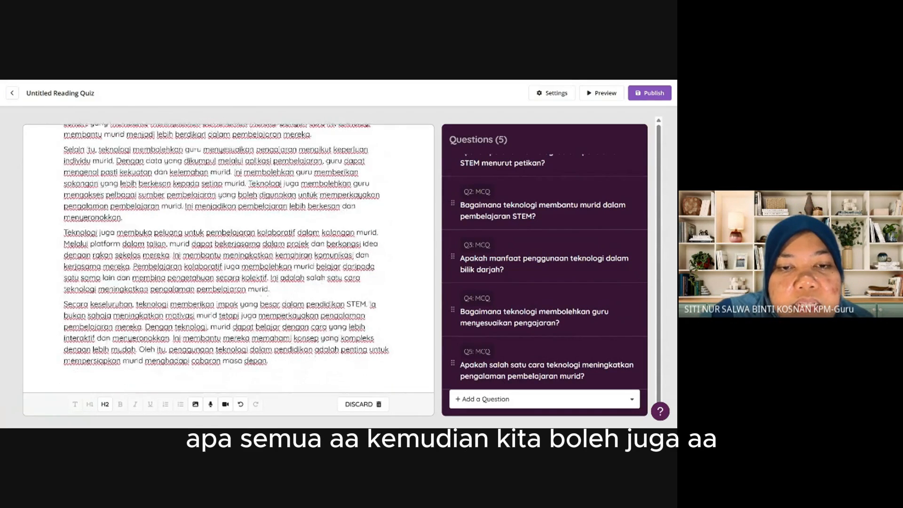
pyautogui.moveTo(268, 360); pyautogui.dragTo(63, 150)
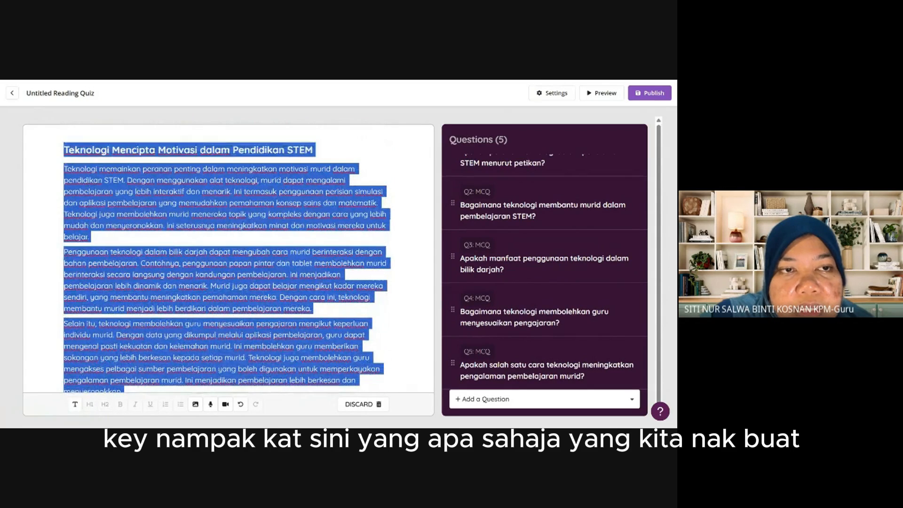
pyautogui.scroll(-4, 229, 259)
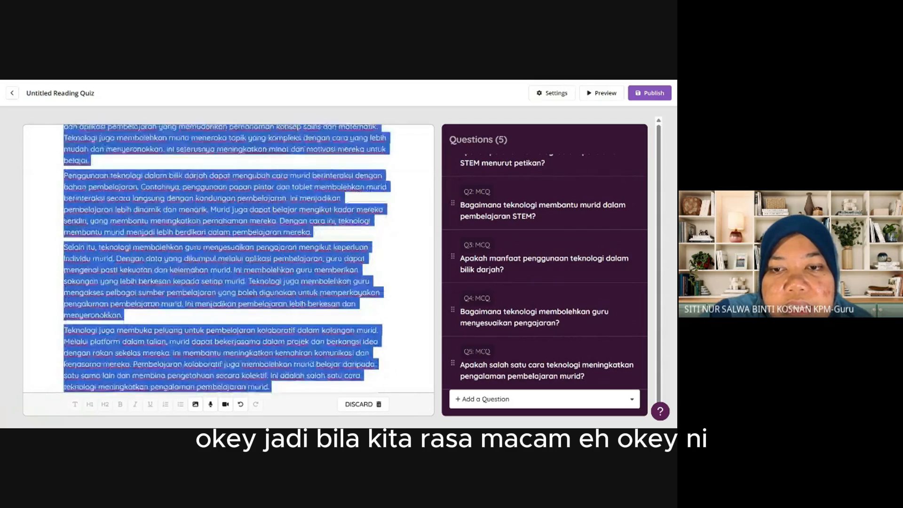
pyautogui.scroll(5, 228, 259)
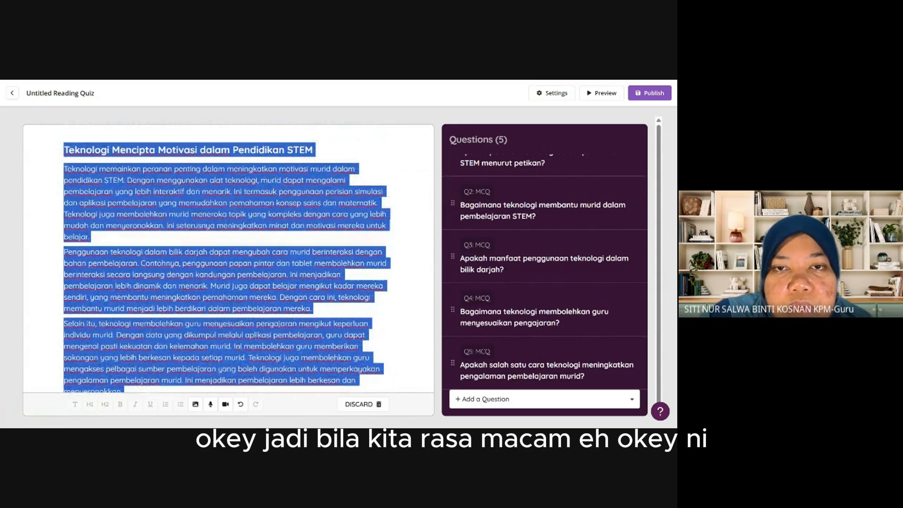
pyautogui.click(176, 323)
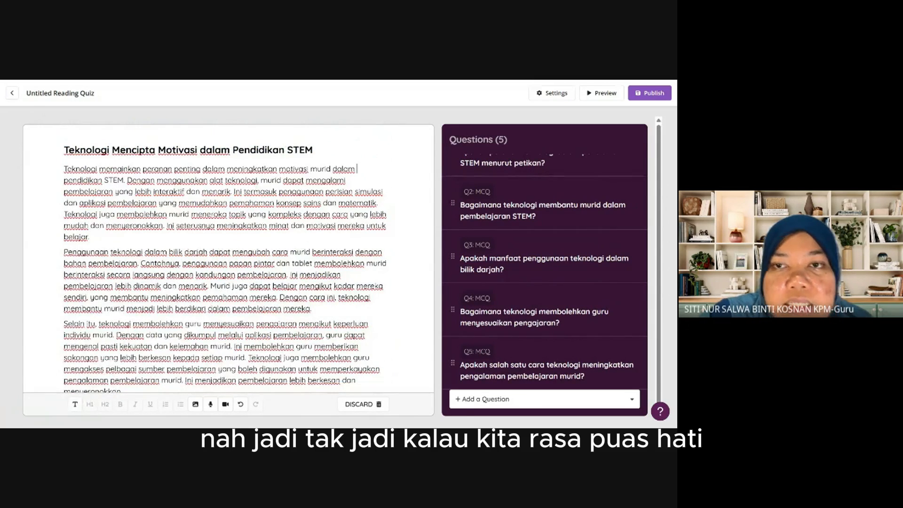
# Preview the quiz as a participant, check the question list, and reveal and hide the first question's answer
pyautogui.click(602, 96)
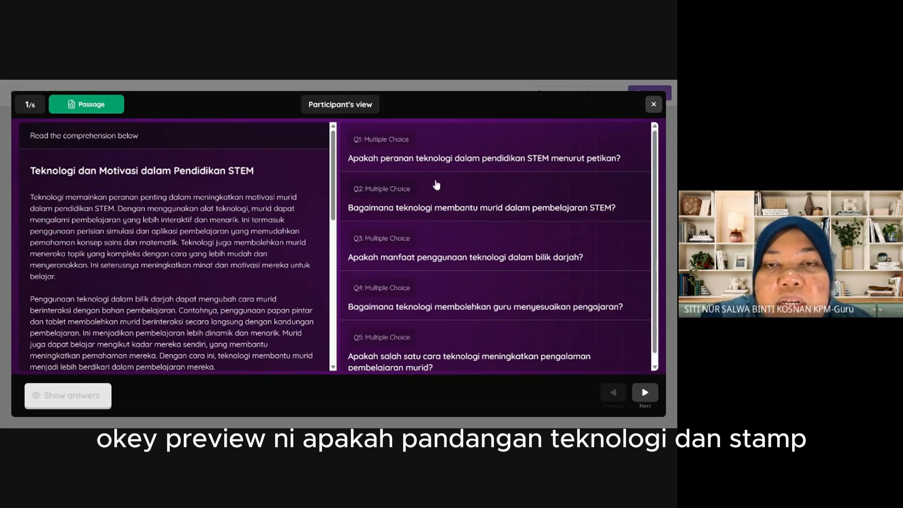
pyautogui.scroll(-1, 489, 218)
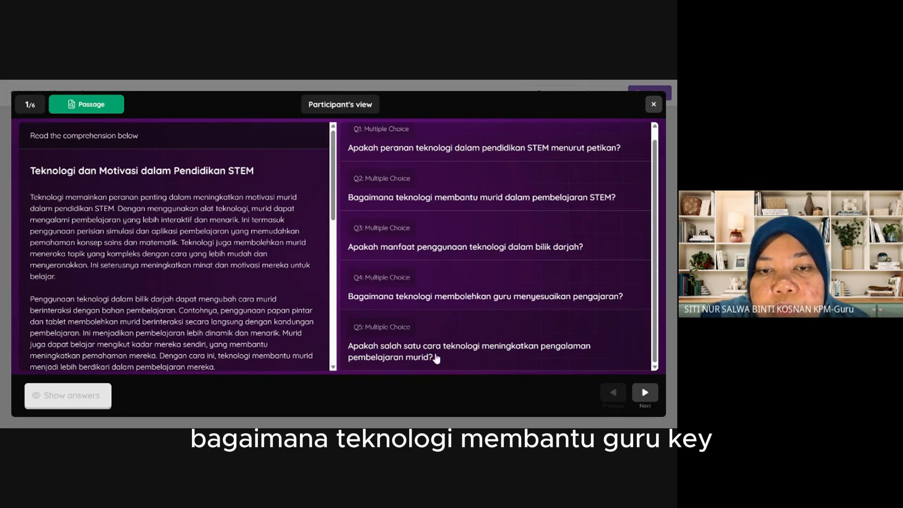
pyautogui.scroll(1, 447, 325)
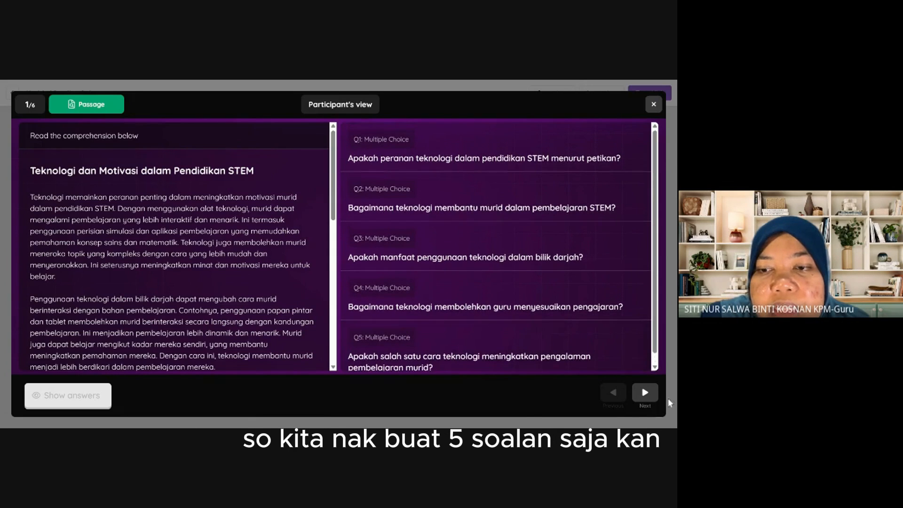
pyautogui.click(642, 394)
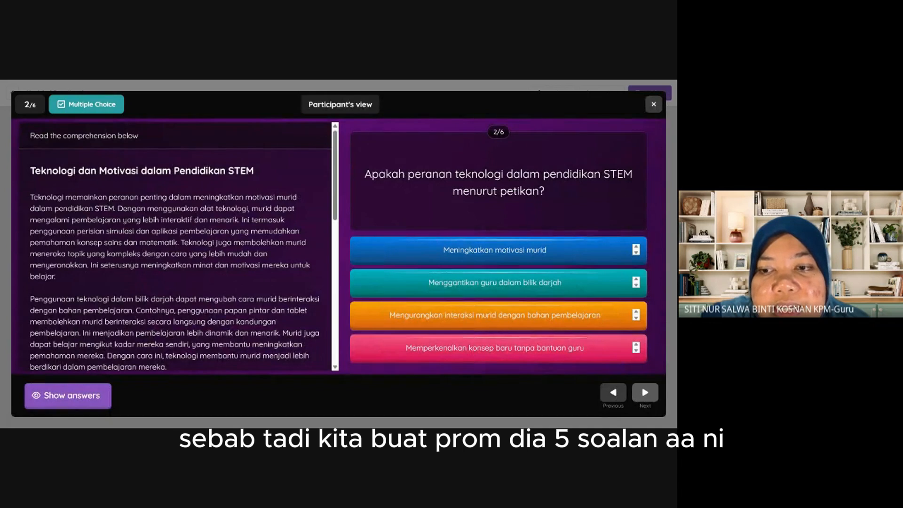
pyautogui.click(75, 396)
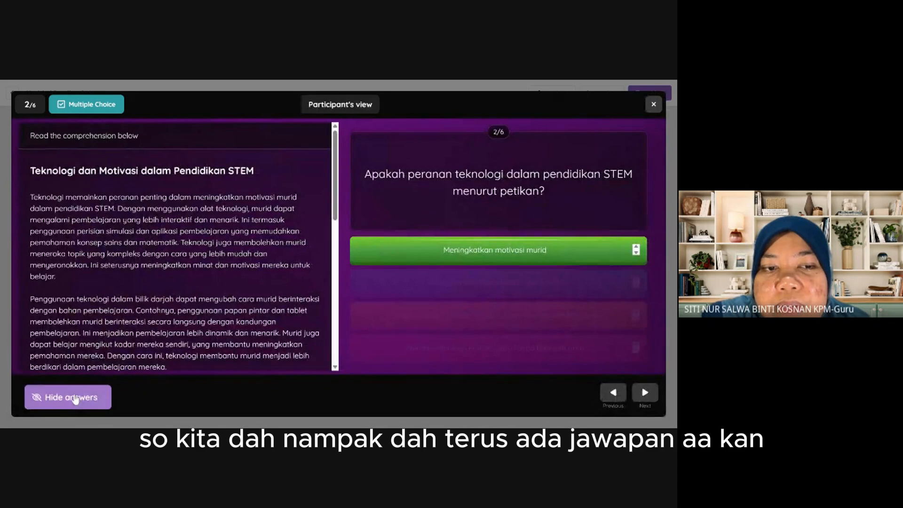
pyautogui.click(75, 398)
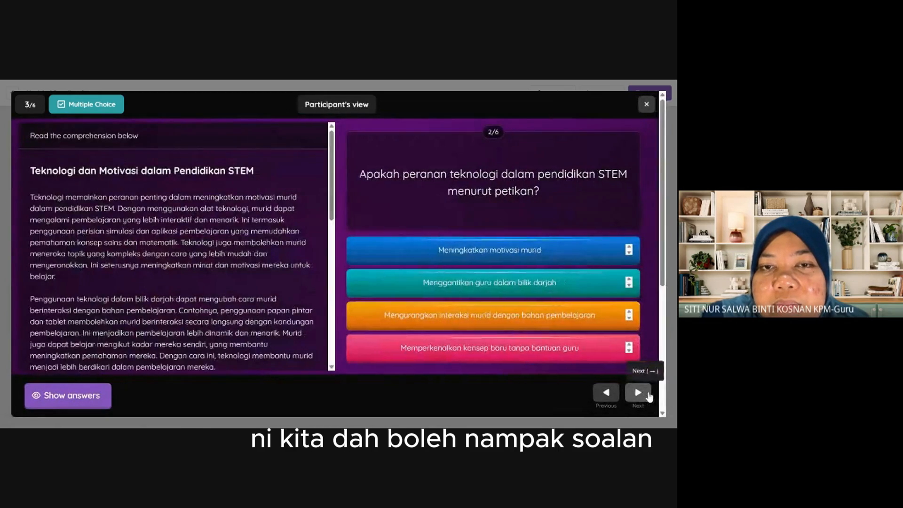
# Go through the remaining four questions and their answer options in the preview and return to the editor
pyautogui.click(646, 393)
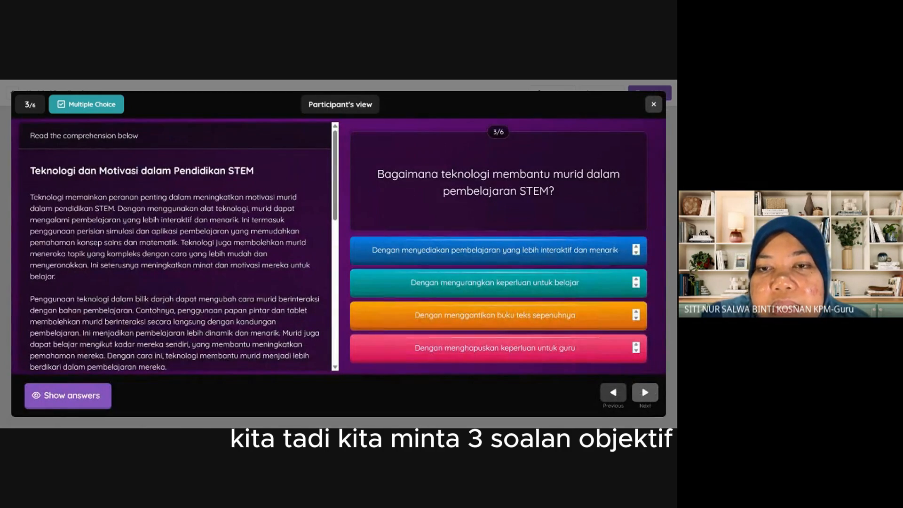
pyautogui.click(647, 394)
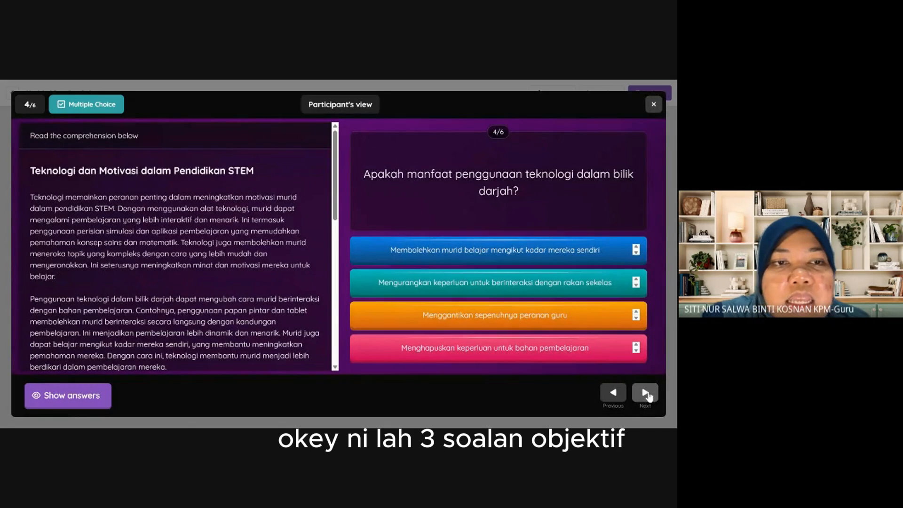
pyautogui.click(646, 393)
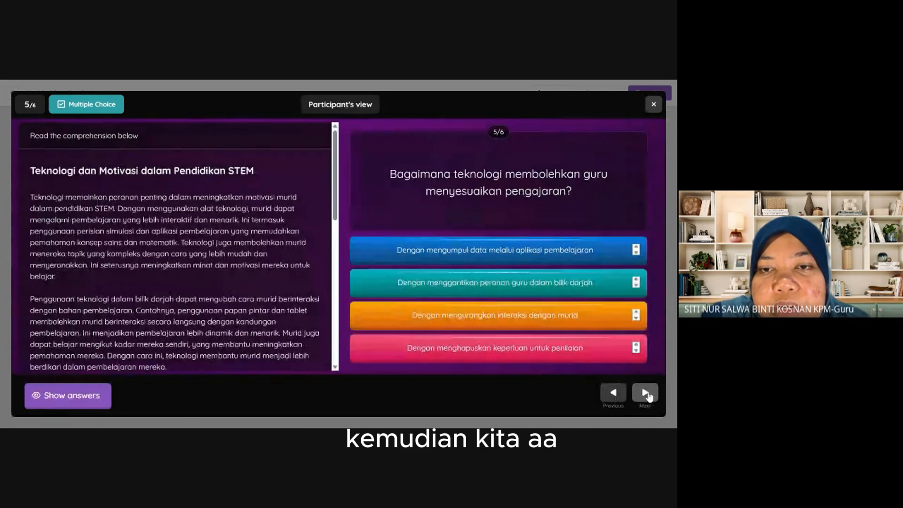
pyautogui.click(647, 394)
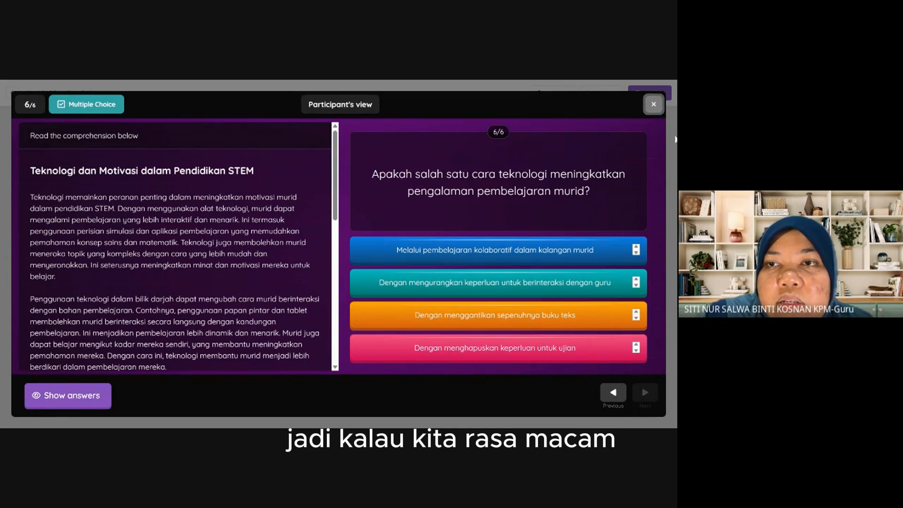
pyautogui.click(653, 104)
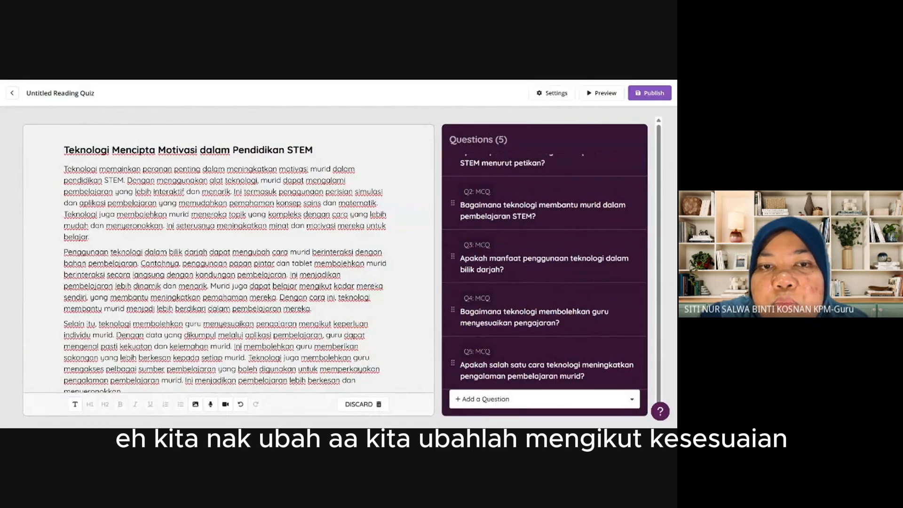
pyautogui.scroll(-4, 226, 263)
pyautogui.scroll(1, 549, 278)
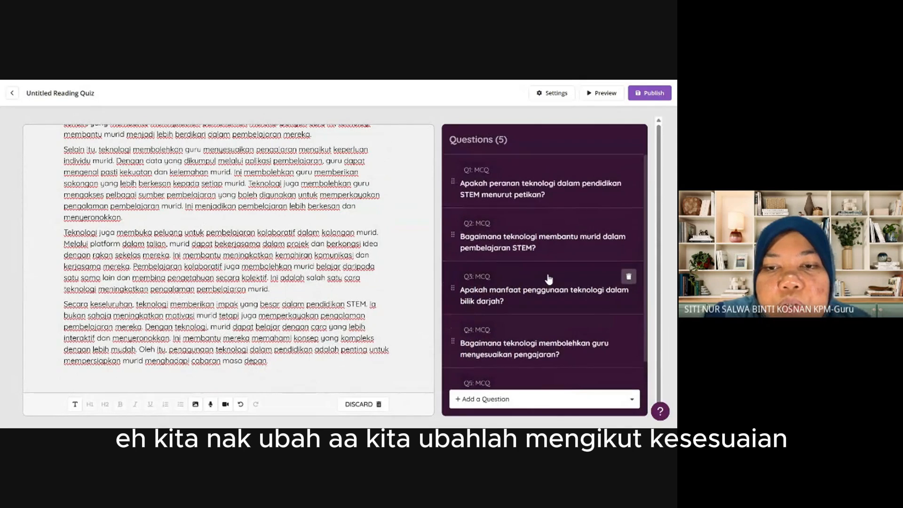
pyautogui.scroll(4, 226, 258)
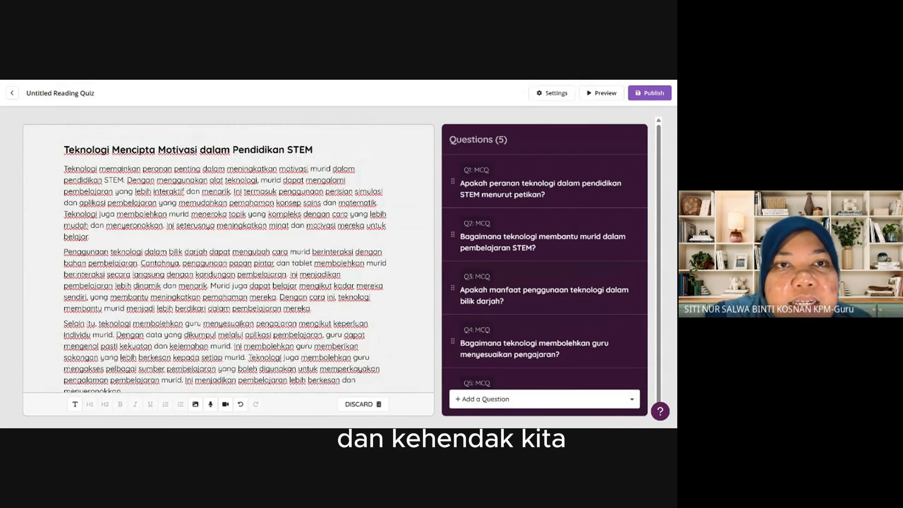
# Open the quiz settings and name the quiz "TEKNOLOGI MENCIPTA MOTIVASI DALAM PENDIDIKAN STEM"
pyautogui.click(78, 94)
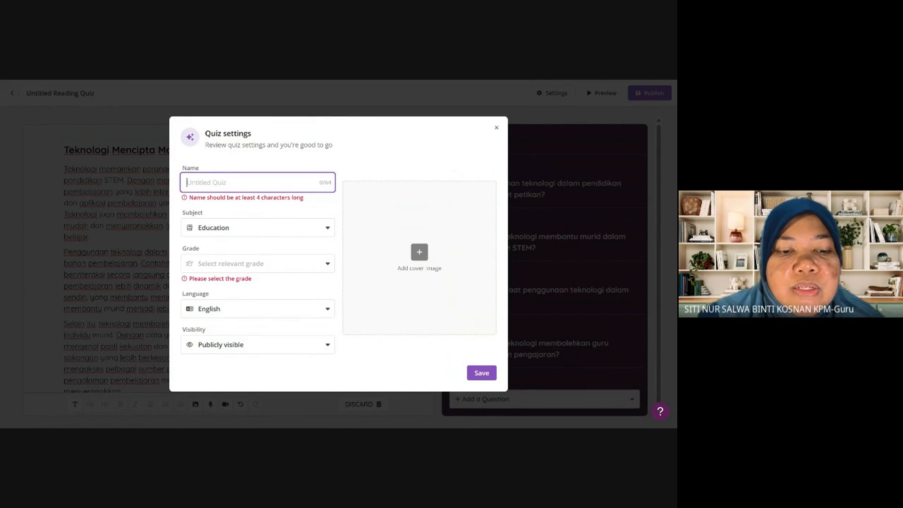
pyautogui.write('TEKN')
pyautogui.write('OLO')
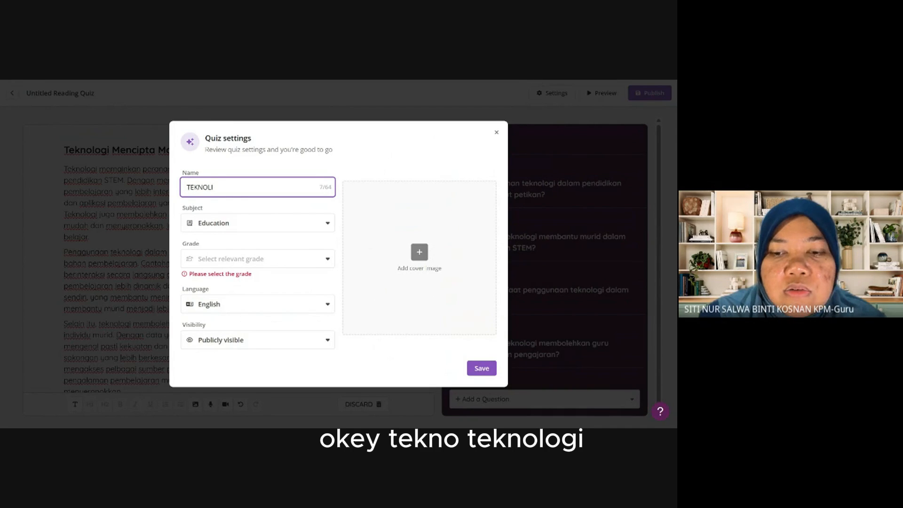
pyautogui.write('GI ')
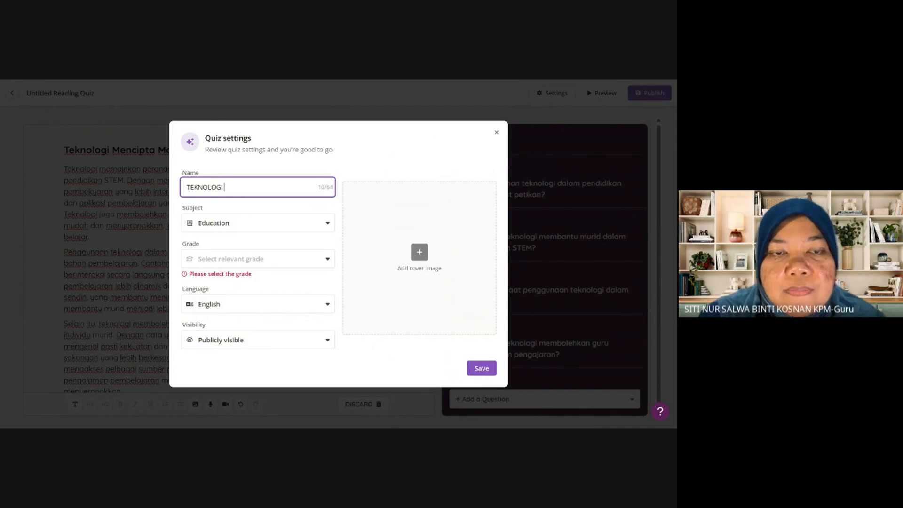
pyautogui.write('MEMBE')
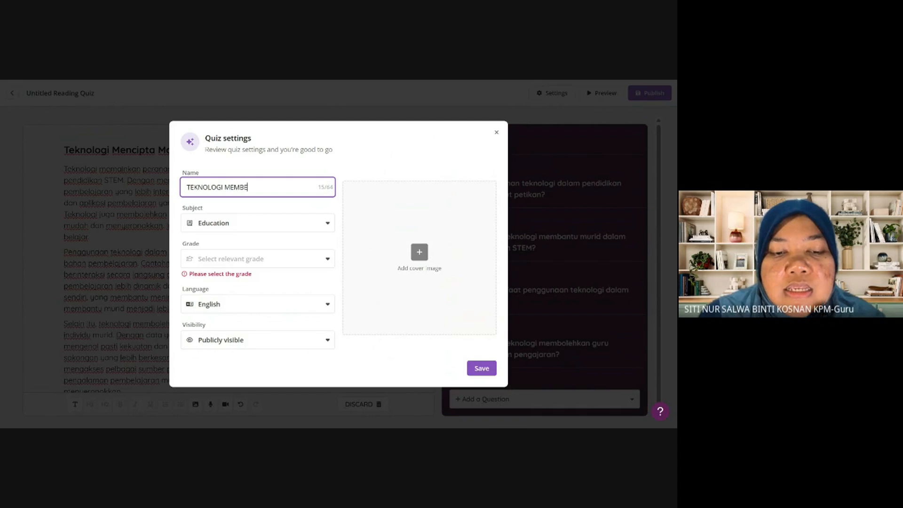
pyautogui.press('BackSpace')
pyautogui.press('BackSpace')
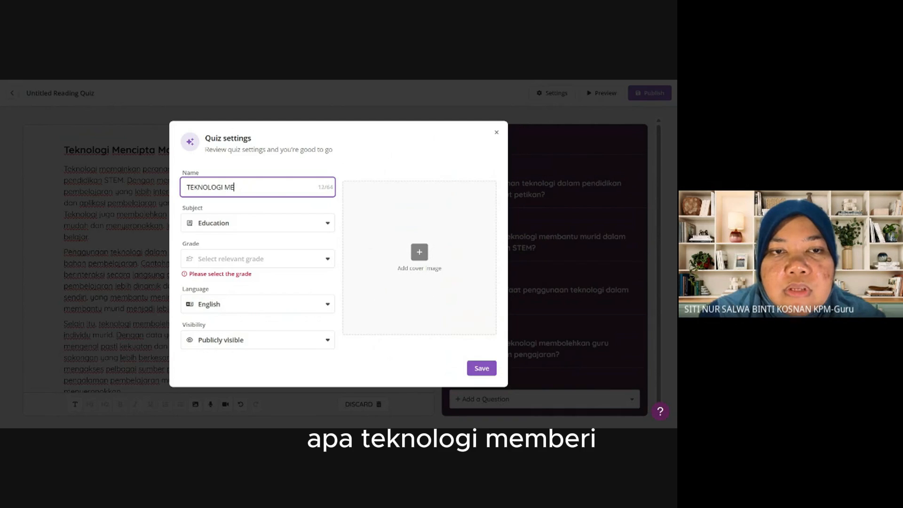
pyautogui.write('MEMB')
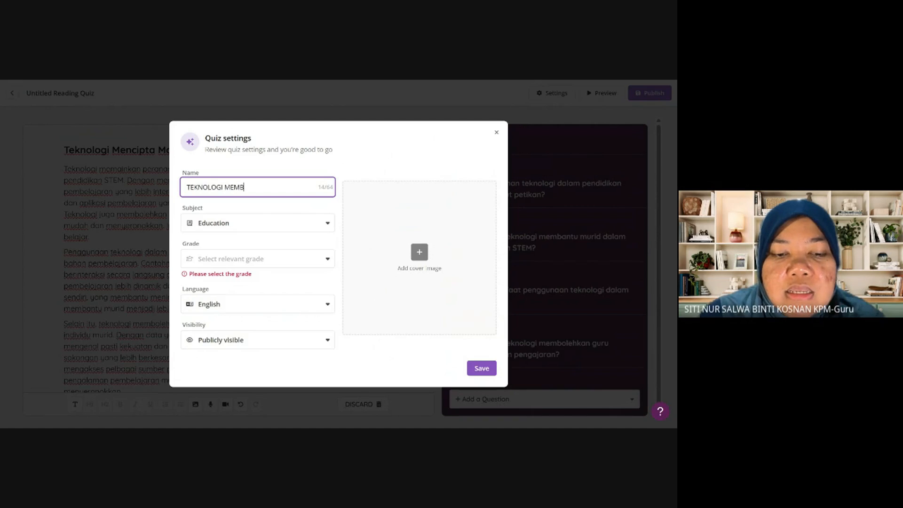
pyautogui.press('BackSpace')
pyautogui.press('BackSpace')
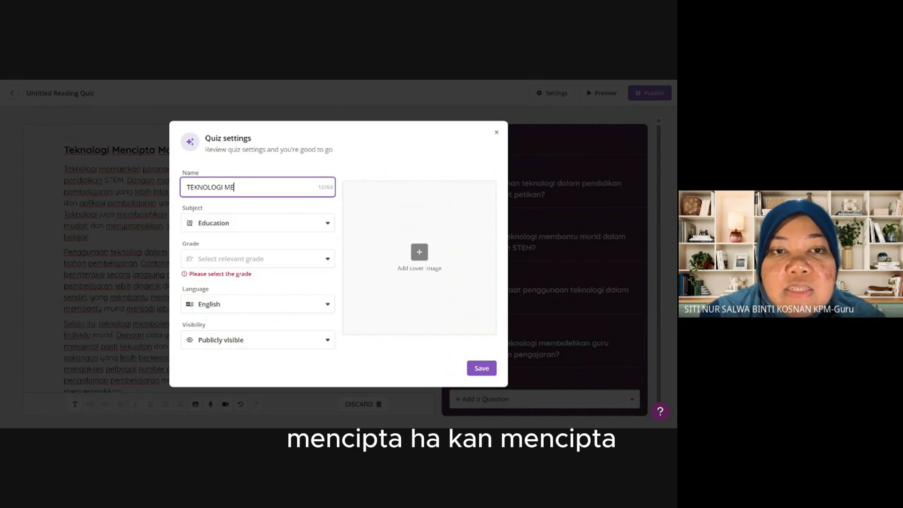
pyautogui.write('NCIP')
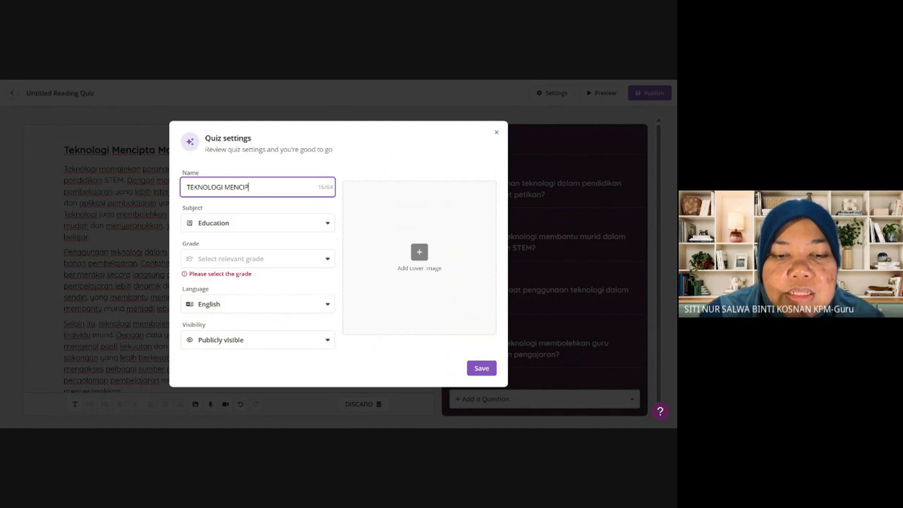
pyautogui.write('TA M')
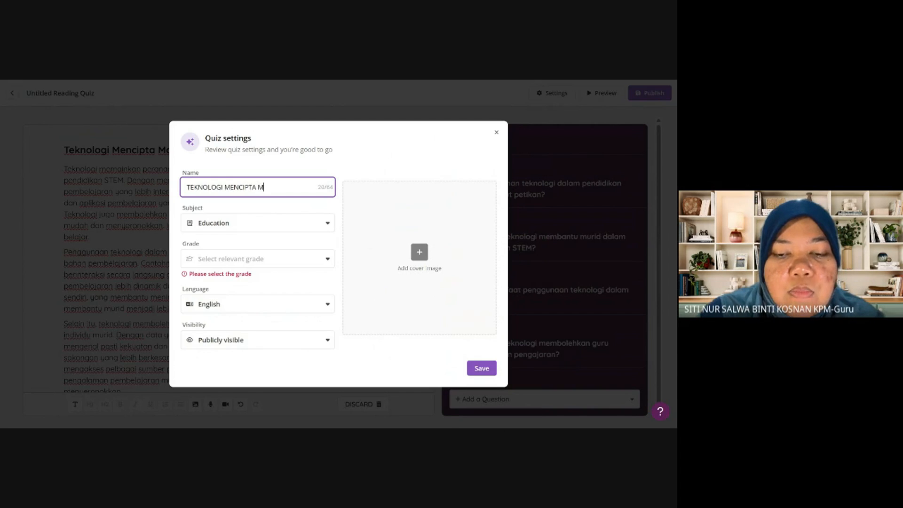
pyautogui.write('OTIVAS')
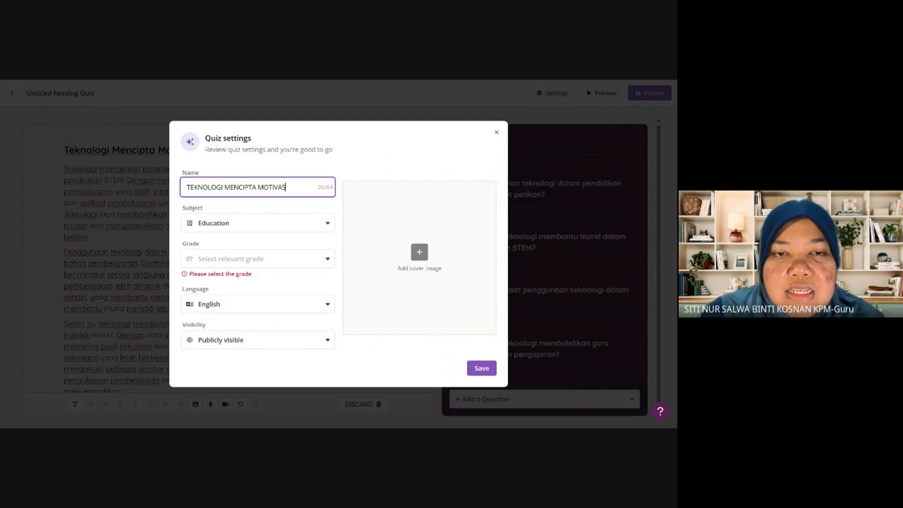
pyautogui.write('I D')
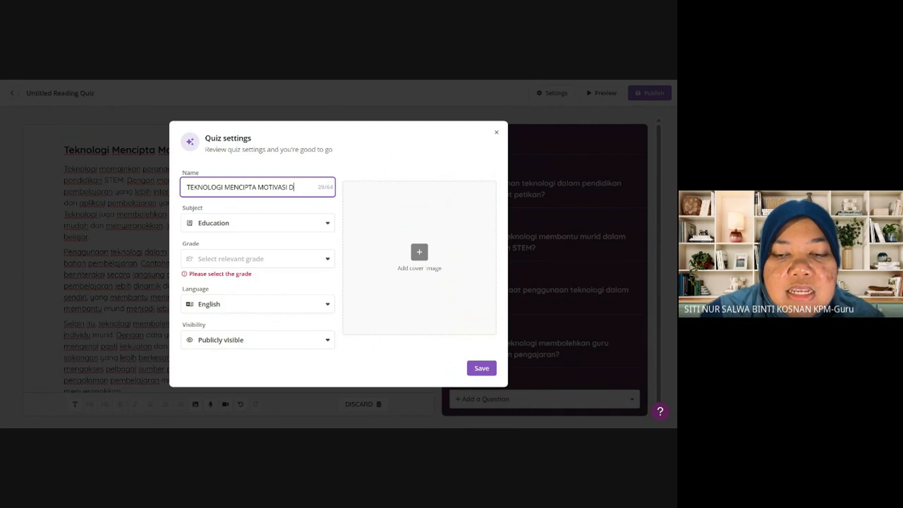
pyautogui.write('ALAM PE')
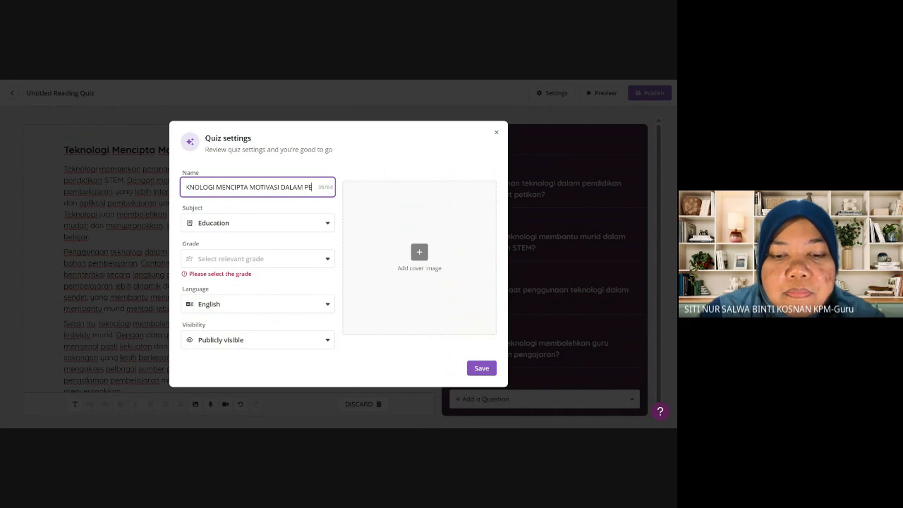
pyautogui.write('NDIDIKAN STEM')
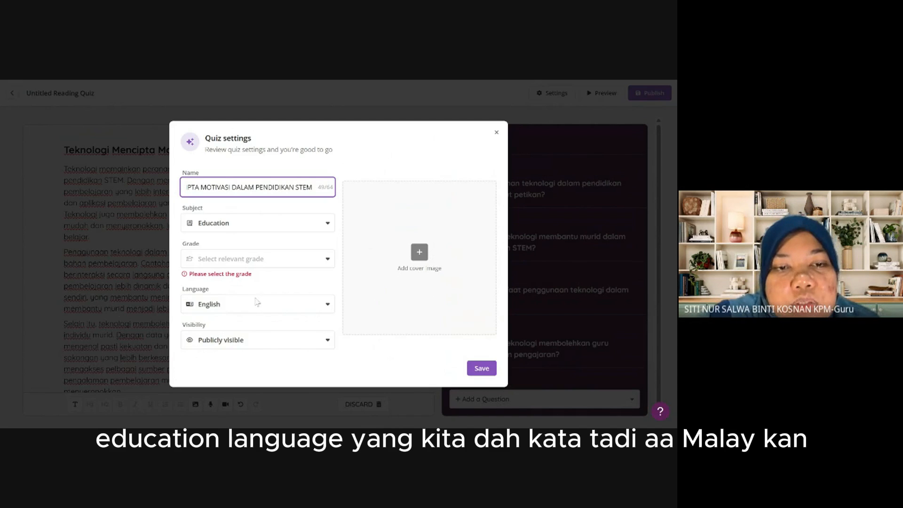
# Set the quiz language to Malay
pyautogui.click(327, 310)
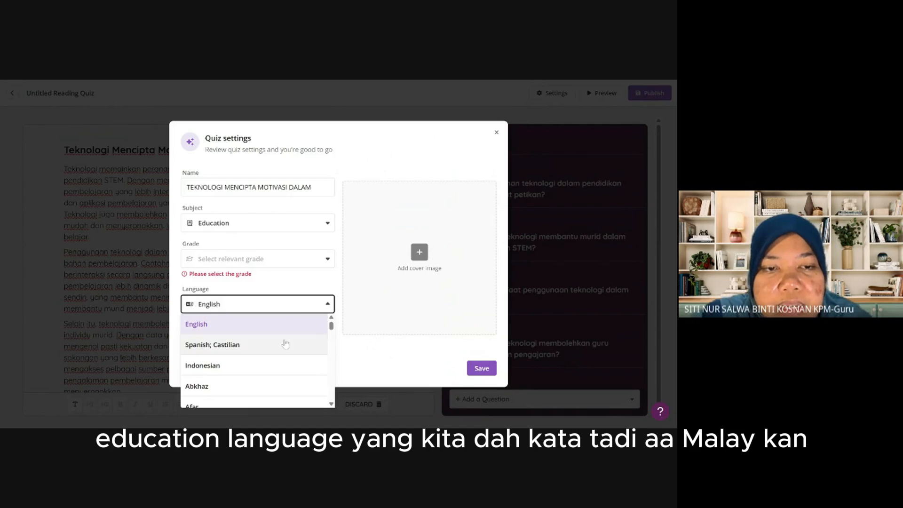
pyautogui.scroll(-10, 285, 343)
pyautogui.scroll(-20, 285, 344)
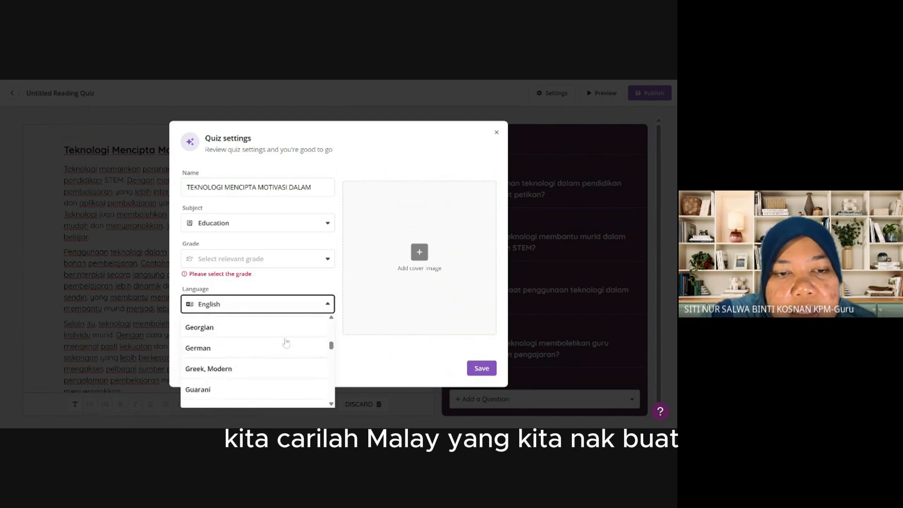
pyautogui.scroll(-5, 286, 343)
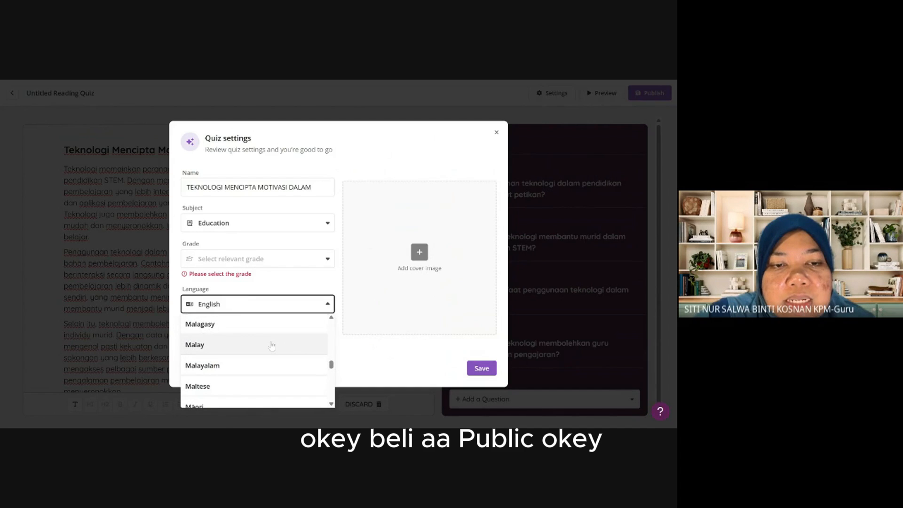
pyautogui.click(286, 344)
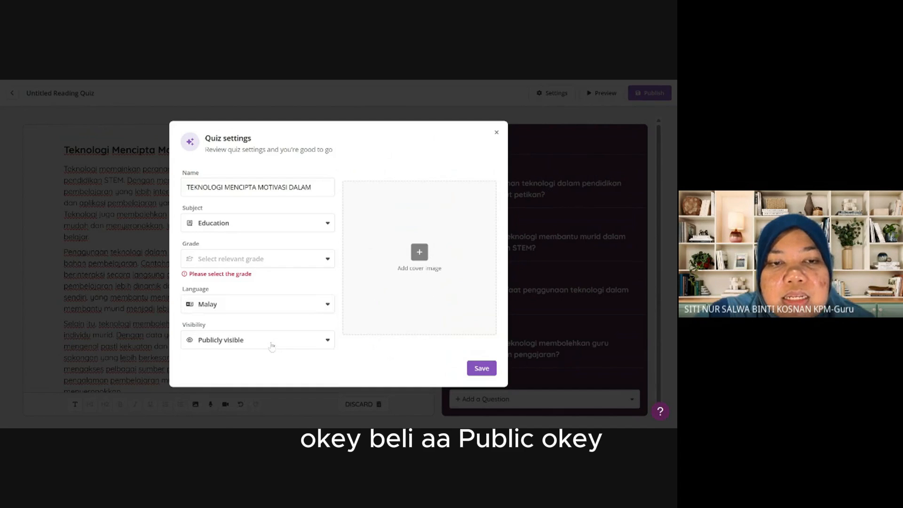
# Start adding a cover image and search the web images for "TEKNOLOGI"
pyautogui.click(422, 256)
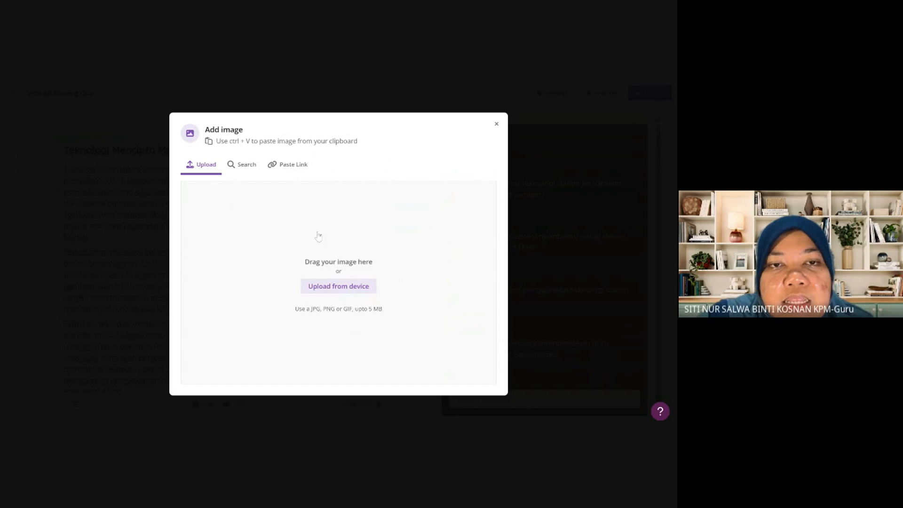
pyautogui.click(241, 164)
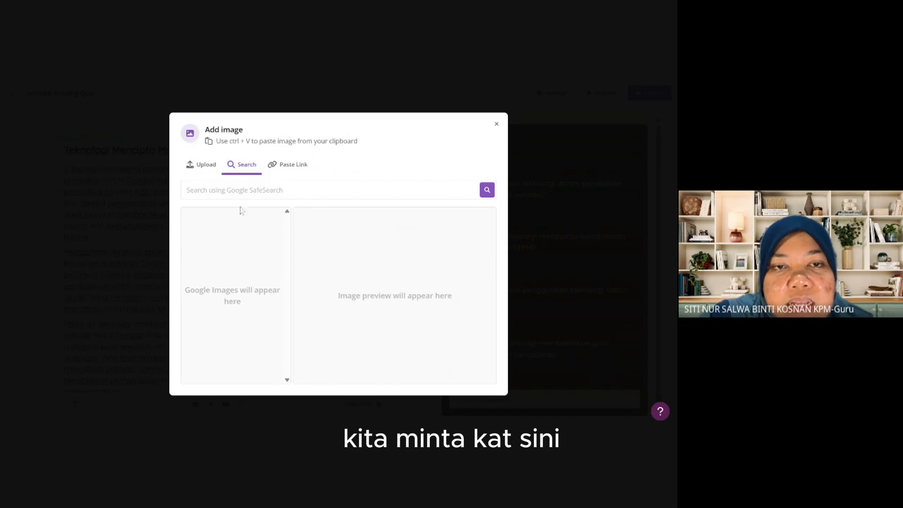
pyautogui.click(240, 190)
pyautogui.write('TE')
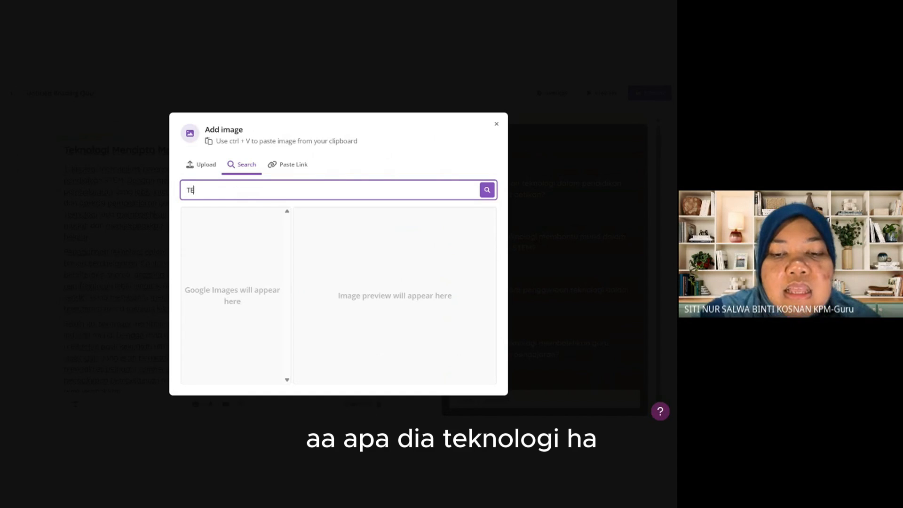
pyautogui.write('KNOLOGI')
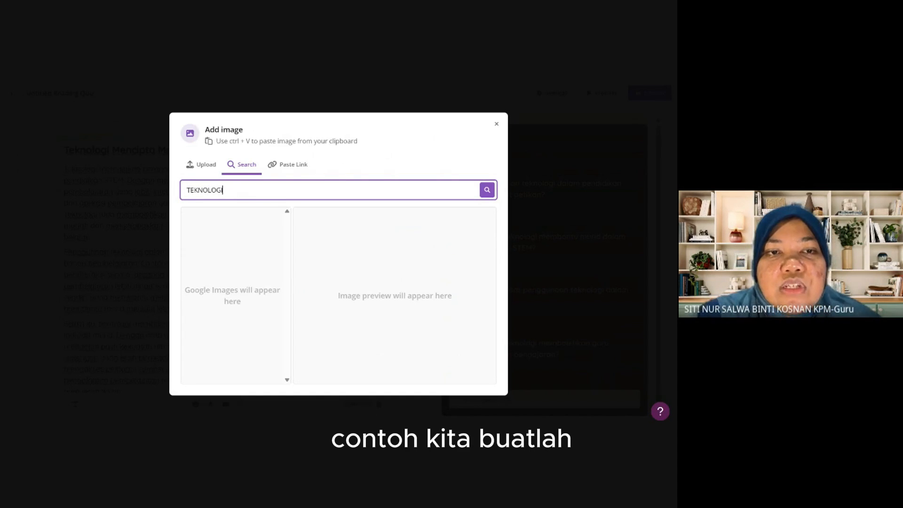
pyautogui.click(487, 190)
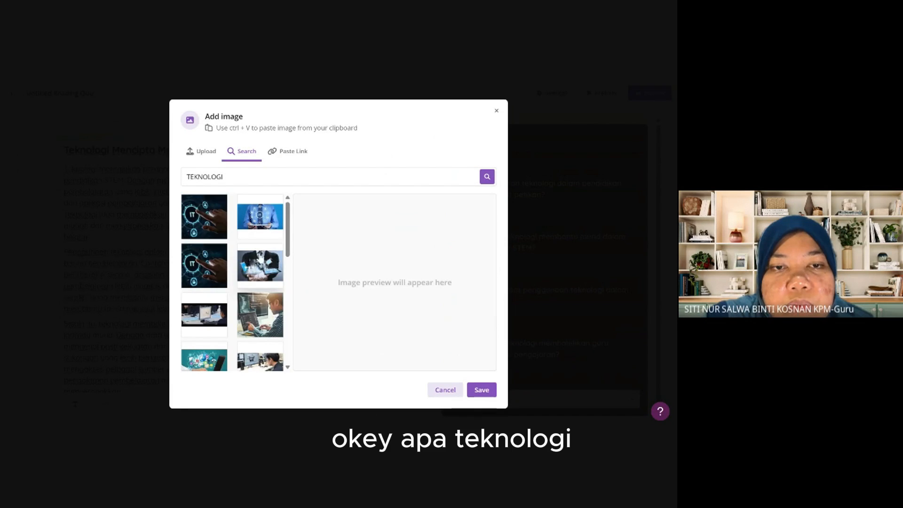
# Browse the first page of image results and go to the second page
pyautogui.scroll(-3, 261, 257)
pyautogui.scroll(-5, 260, 257)
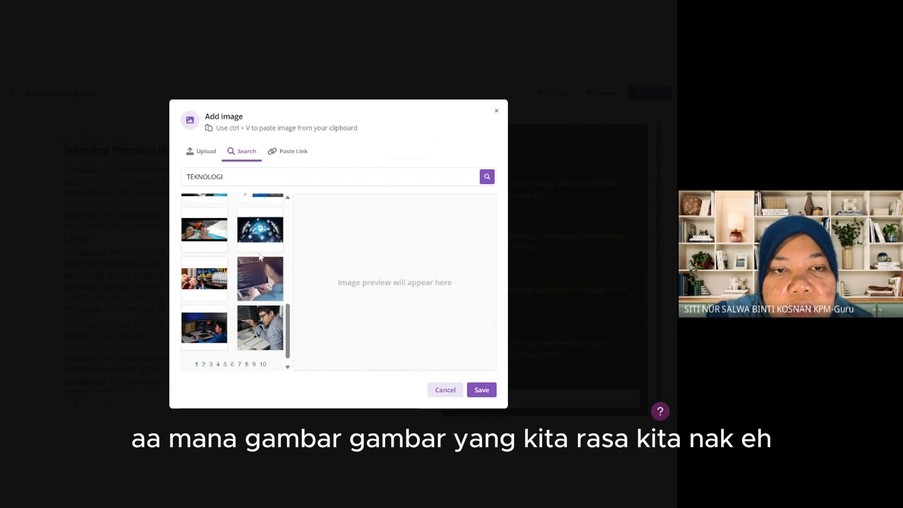
pyautogui.scroll(-1, 216, 355)
pyautogui.scroll(9, 219, 329)
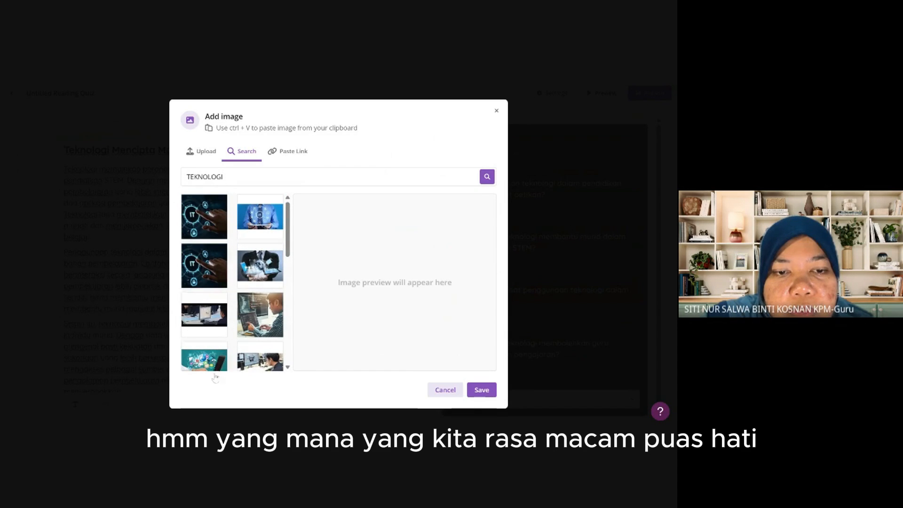
pyautogui.scroll(-5, 224, 305)
pyautogui.scroll(-2, 224, 328)
pyautogui.click(205, 353)
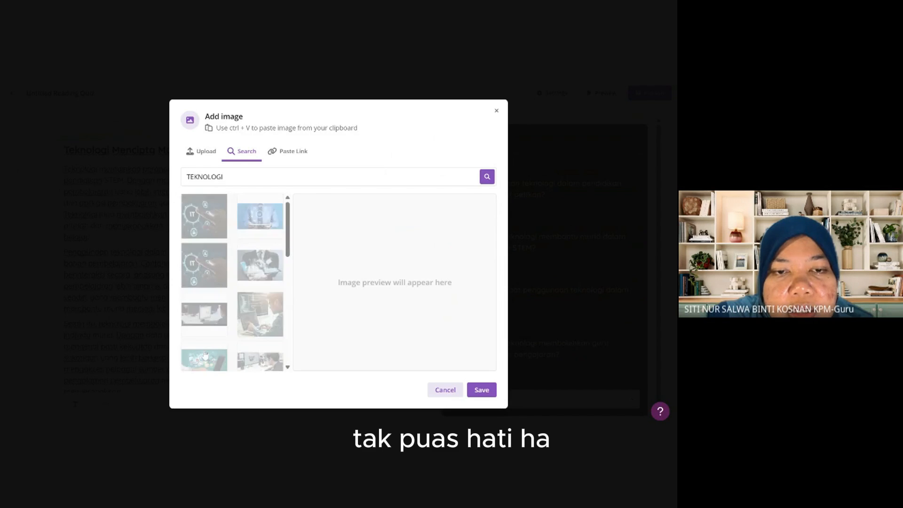
# Choose the picture of a hand under a glowing AI chip from the second results page and save it as the cover image
pyautogui.scroll(-3, 235, 306)
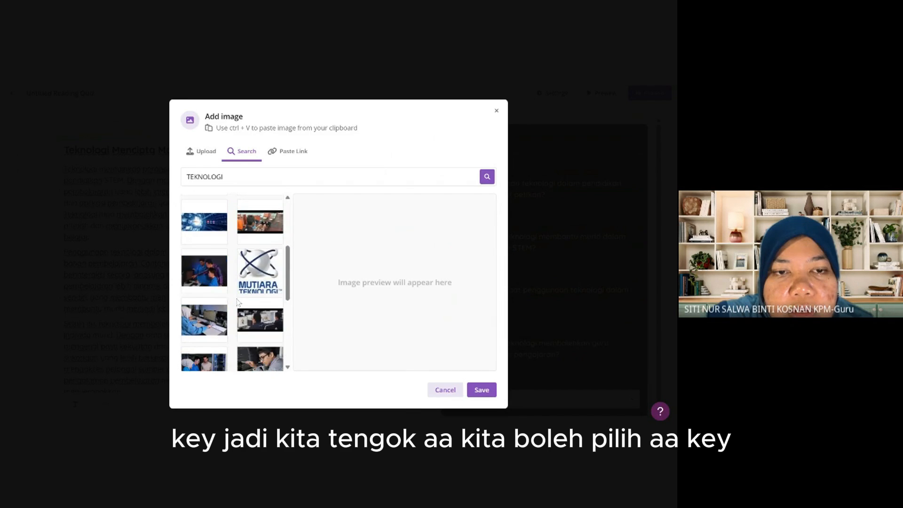
pyautogui.scroll(-4, 238, 302)
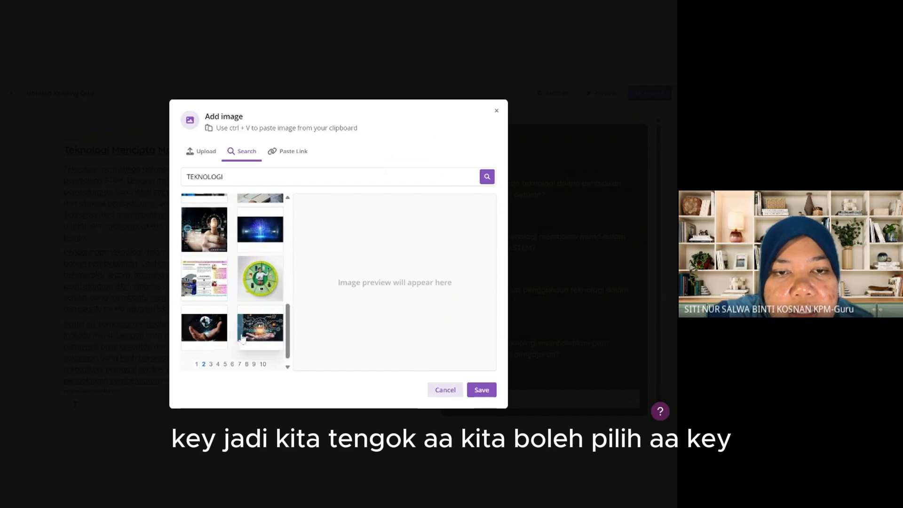
pyautogui.click(249, 314)
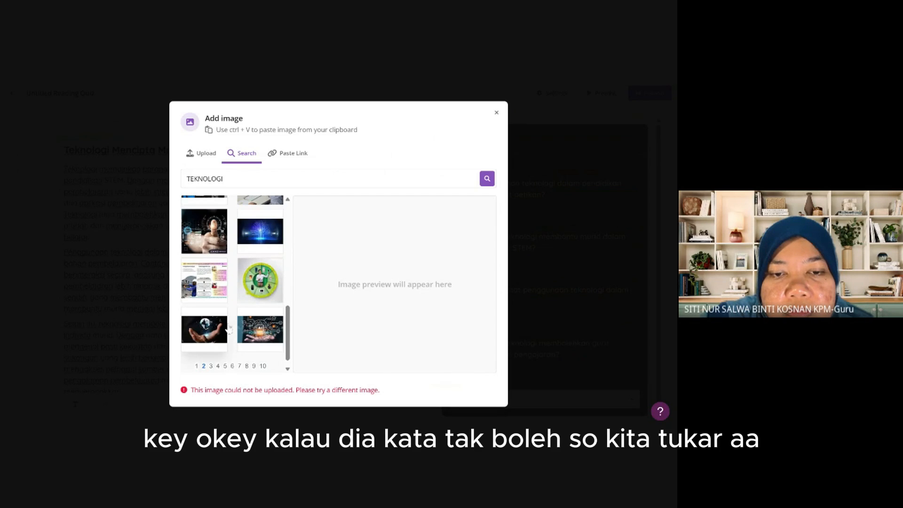
pyautogui.scroll(-1, 230, 328)
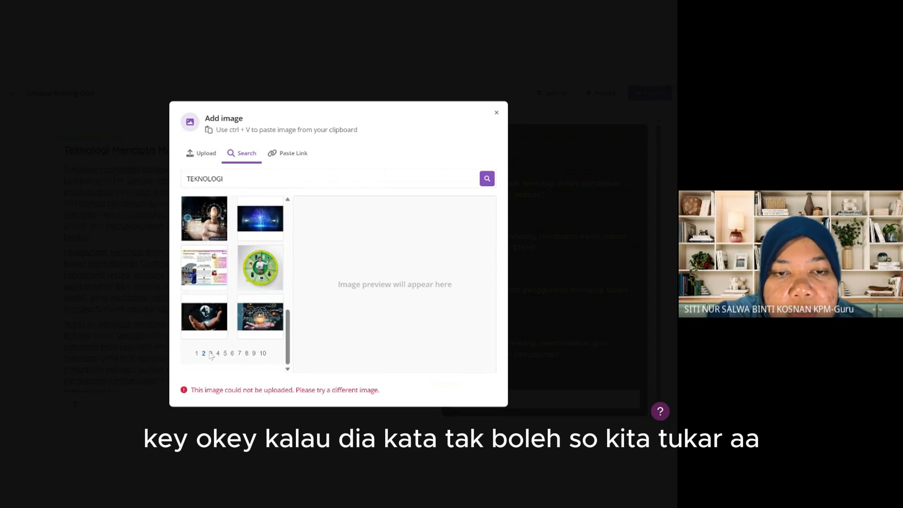
pyautogui.click(266, 316)
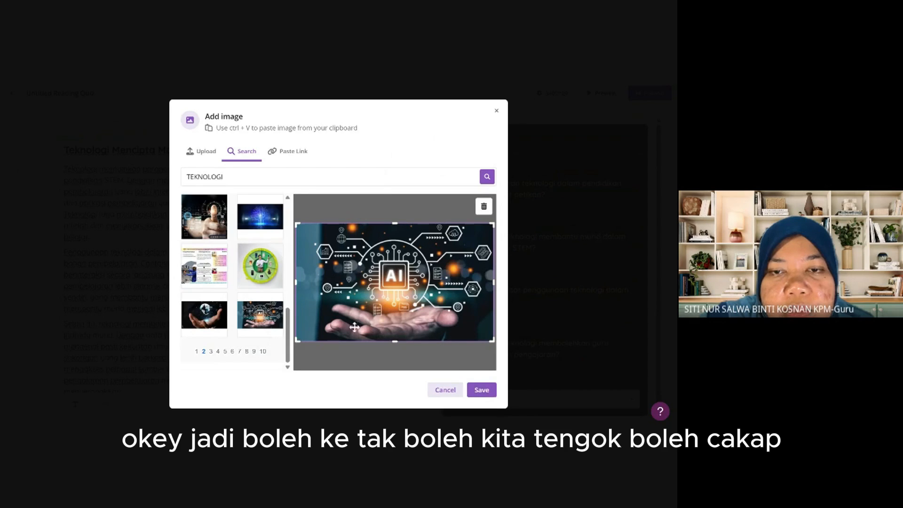
pyautogui.click(476, 388)
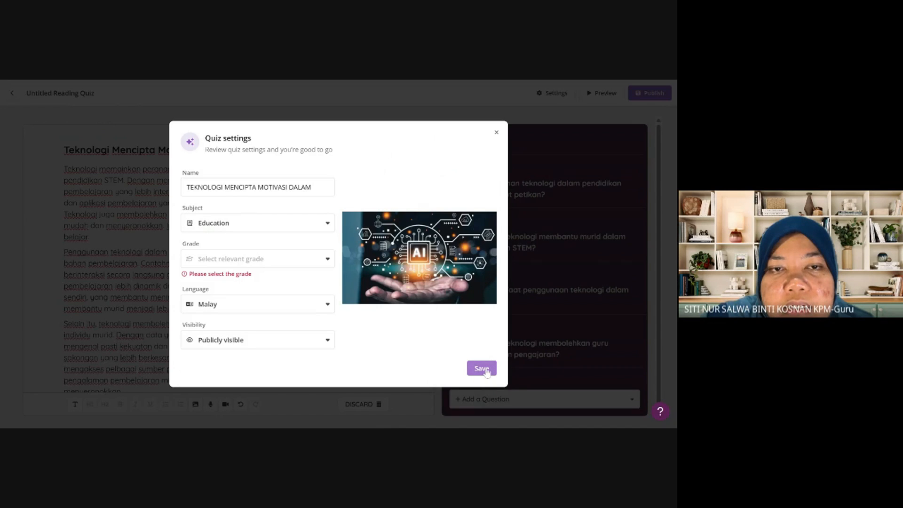
# Try to save the quiz settings
pyautogui.click(485, 371)
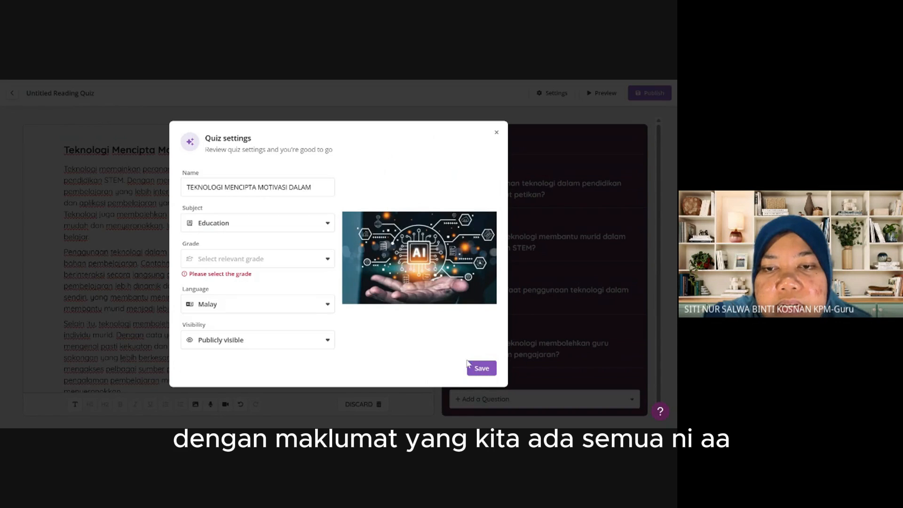
pyautogui.click(479, 371)
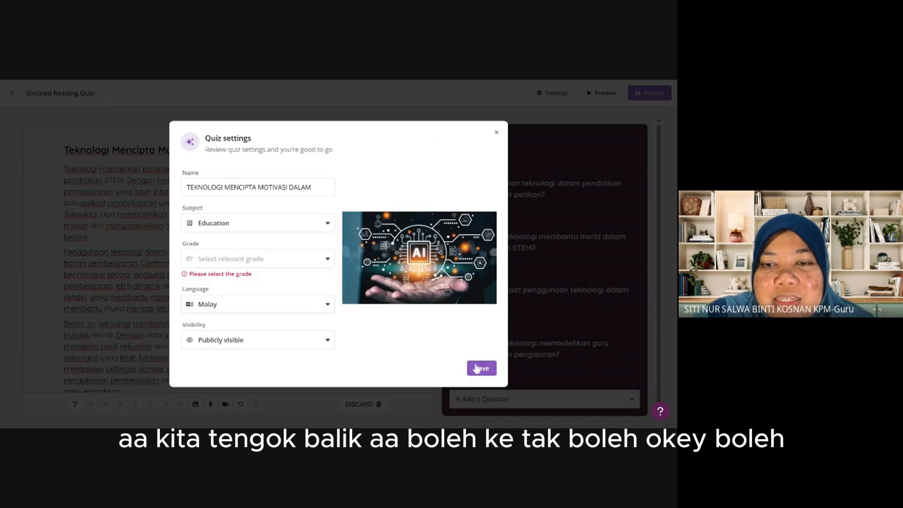
# Replace the cover image with the first web search result for "TEKNOLOGI", a finger touching a glowing IT circle
pyautogui.moveTo(450, 226)
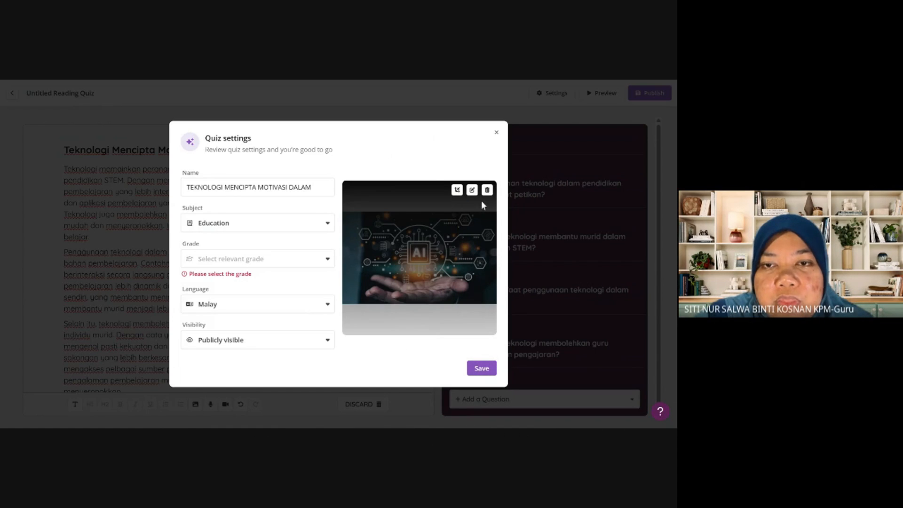
pyautogui.click(472, 191)
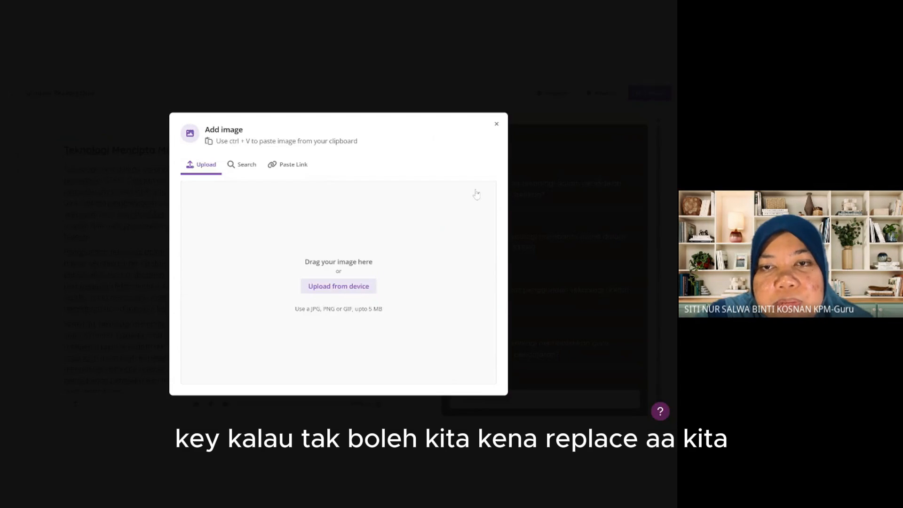
pyautogui.click(242, 164)
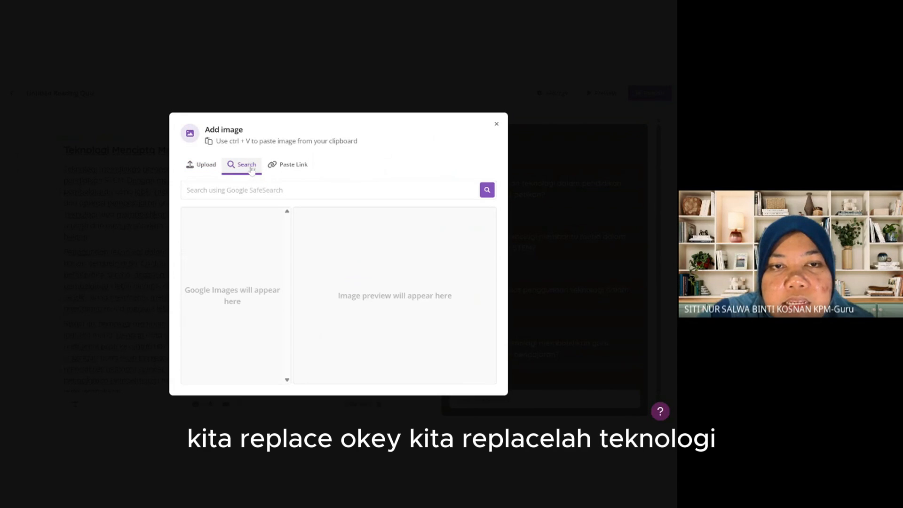
pyautogui.click(236, 190)
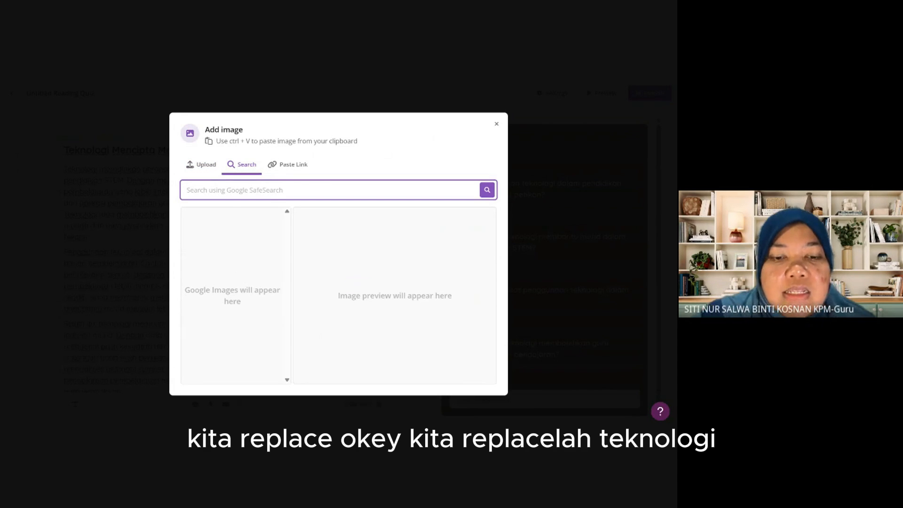
pyautogui.write('TEKNOLOGI')
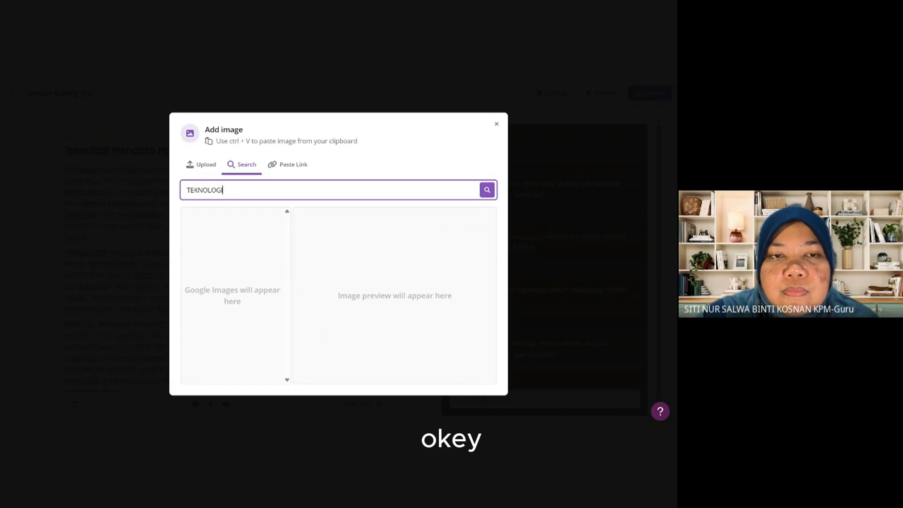
pyautogui.press('Return')
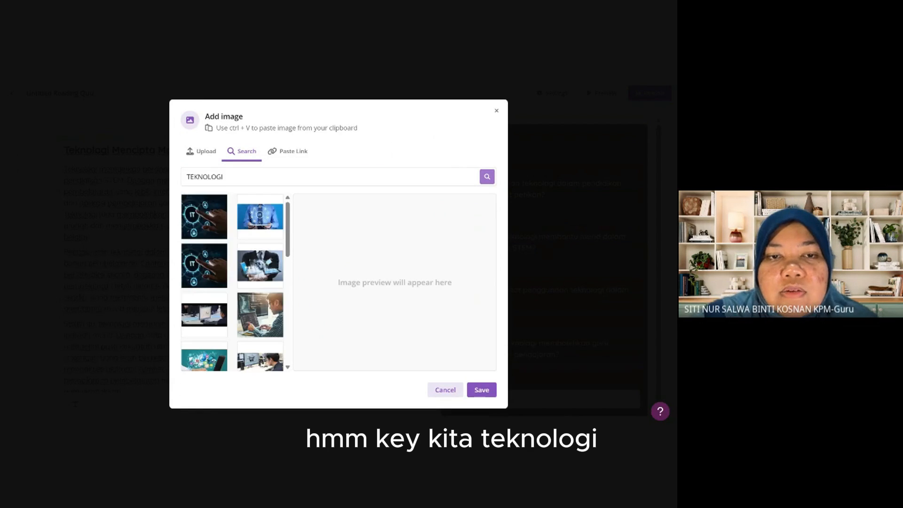
pyautogui.click(184, 215)
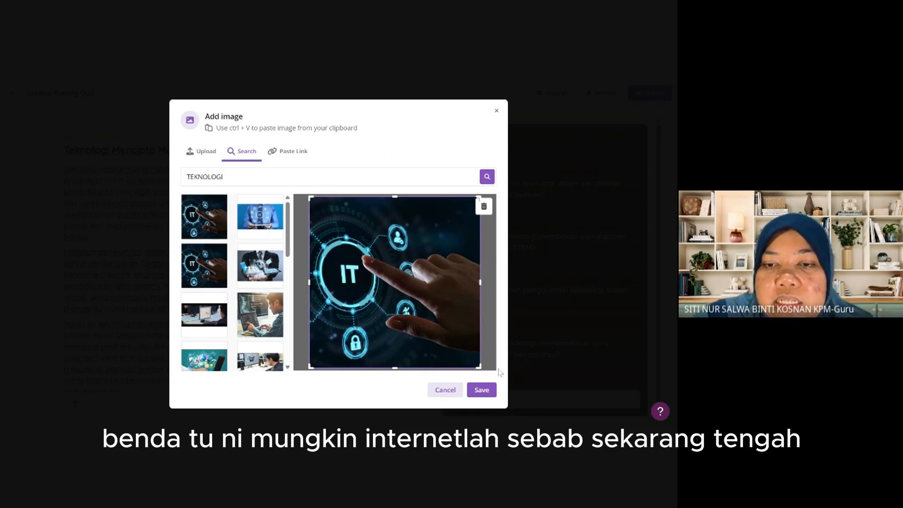
pyautogui.click(482, 390)
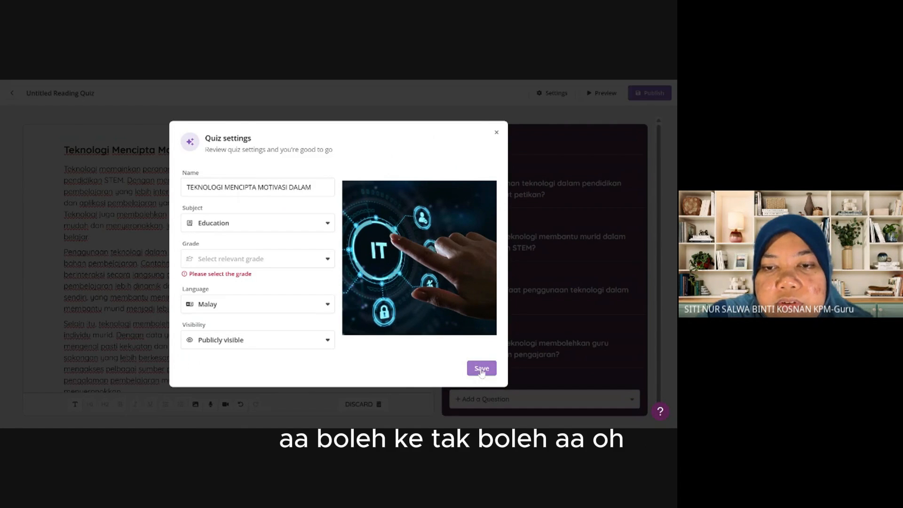
# Set the quiz grade to 9th Grade and save the quiz settings
pyautogui.click(324, 264)
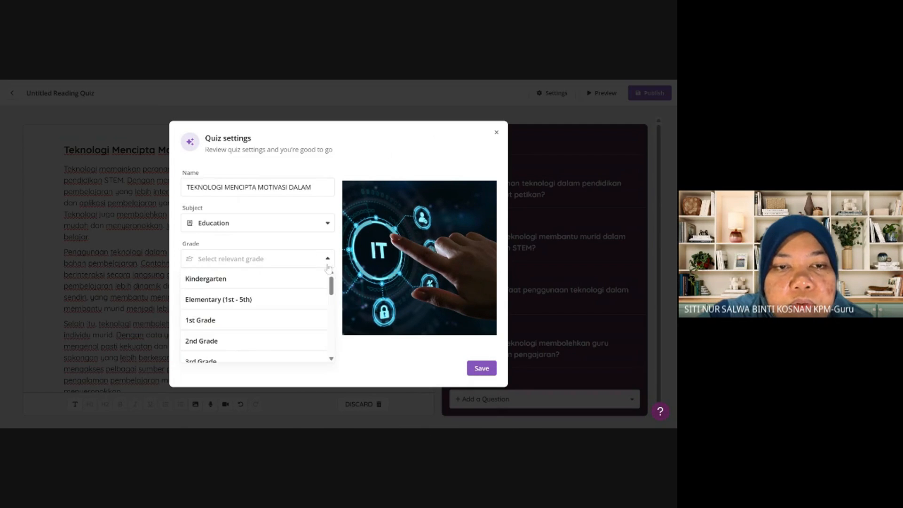
pyautogui.scroll(-4, 273, 330)
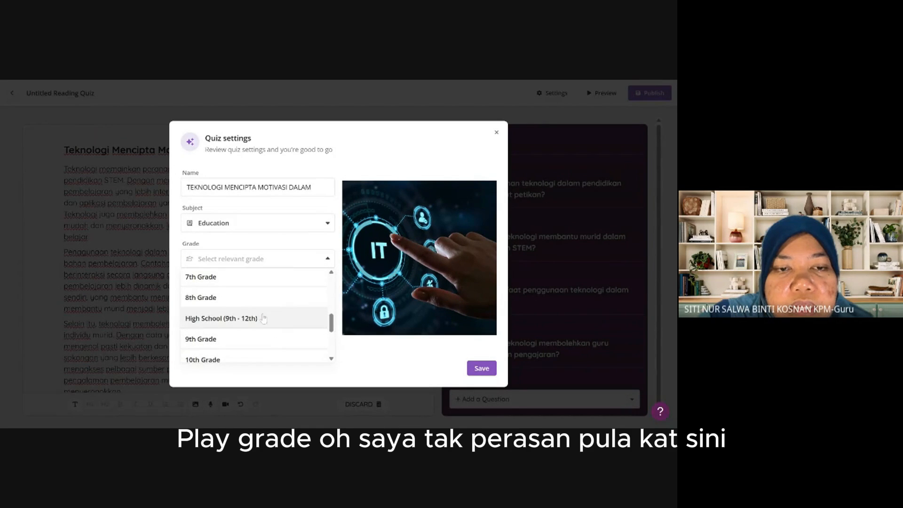
pyautogui.click(263, 342)
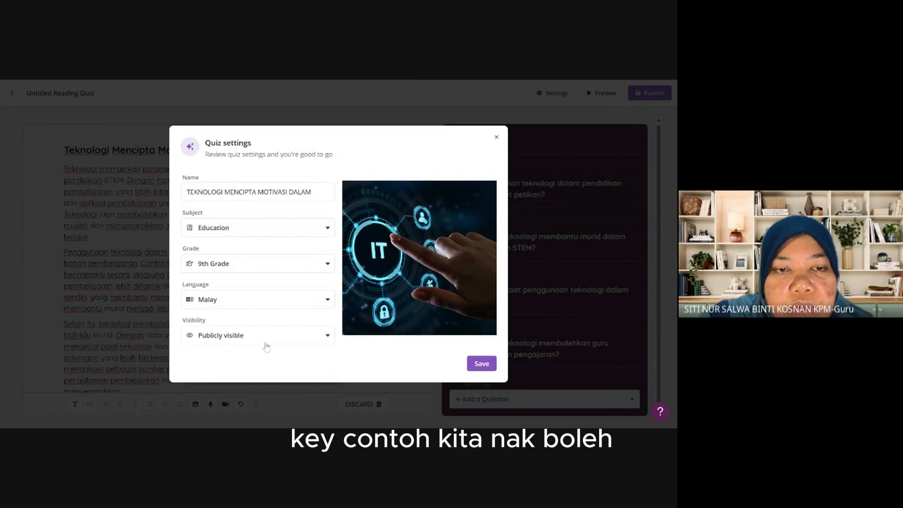
pyautogui.click(486, 369)
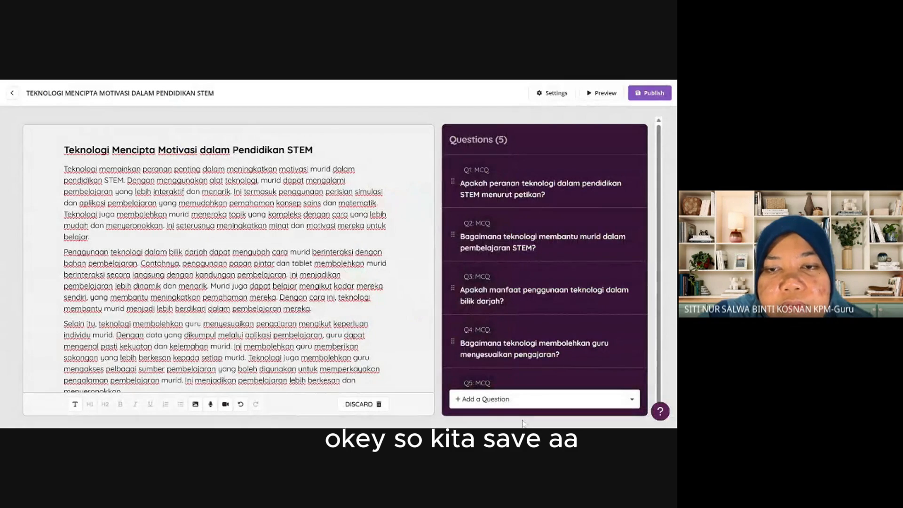
# Publish the reading quiz
pyautogui.scroll(-5, 288, 197)
pyautogui.scroll(5, 288, 197)
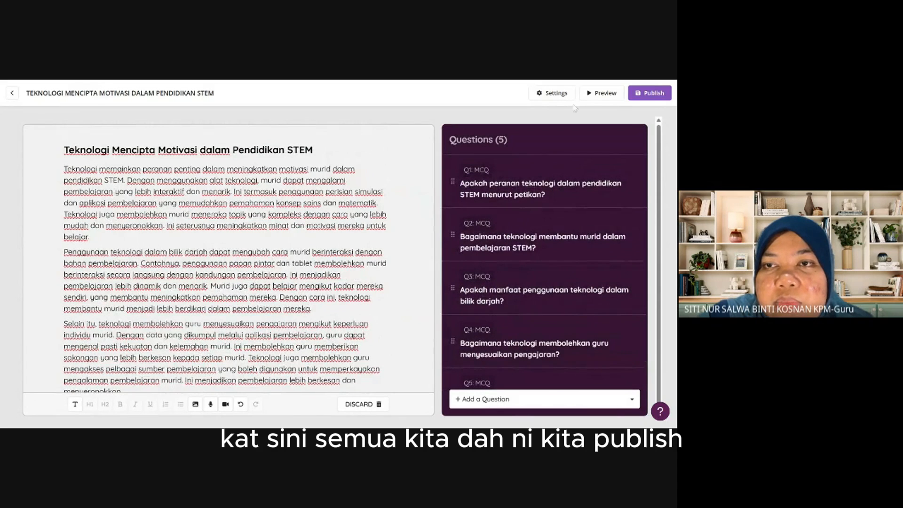
pyautogui.click(653, 96)
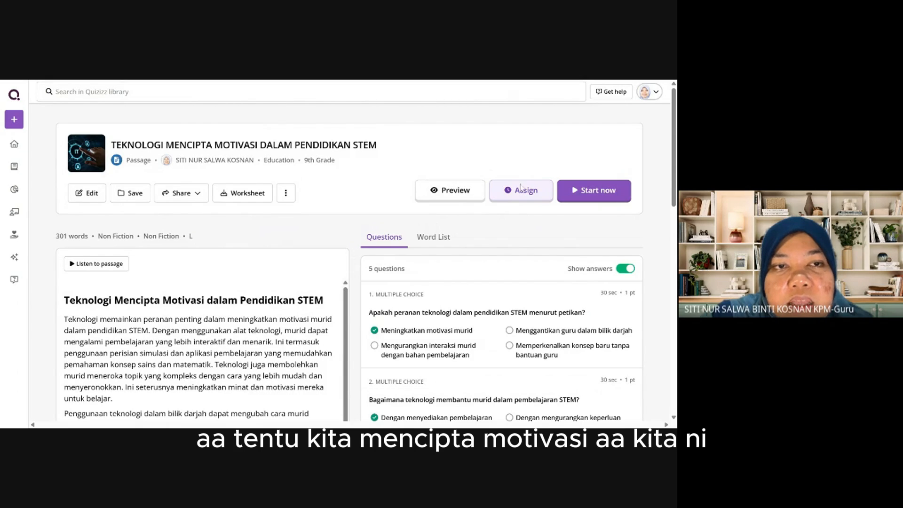
# Look through the published quiz's passage, its multiple-choice questions and the marked answers
pyautogui.scroll(-10, 451, 280)
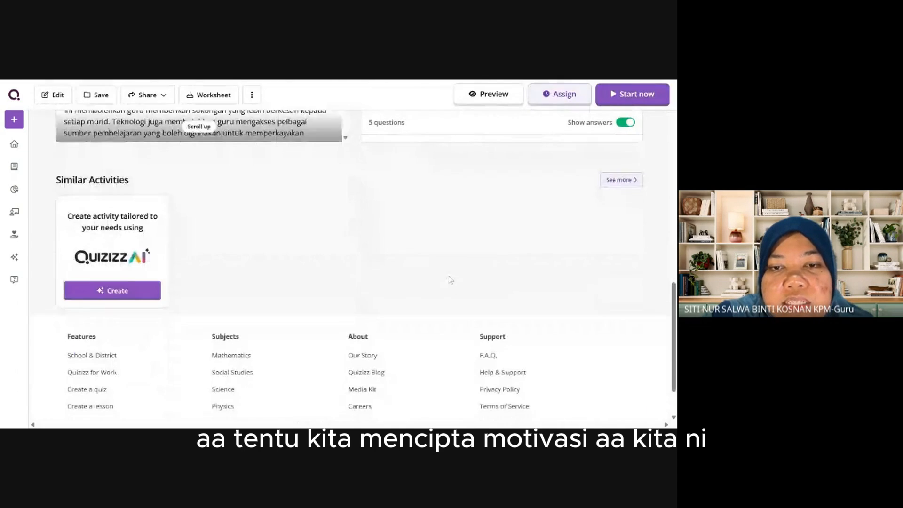
pyautogui.scroll(5, 451, 280)
pyautogui.scroll(6, 281, 301)
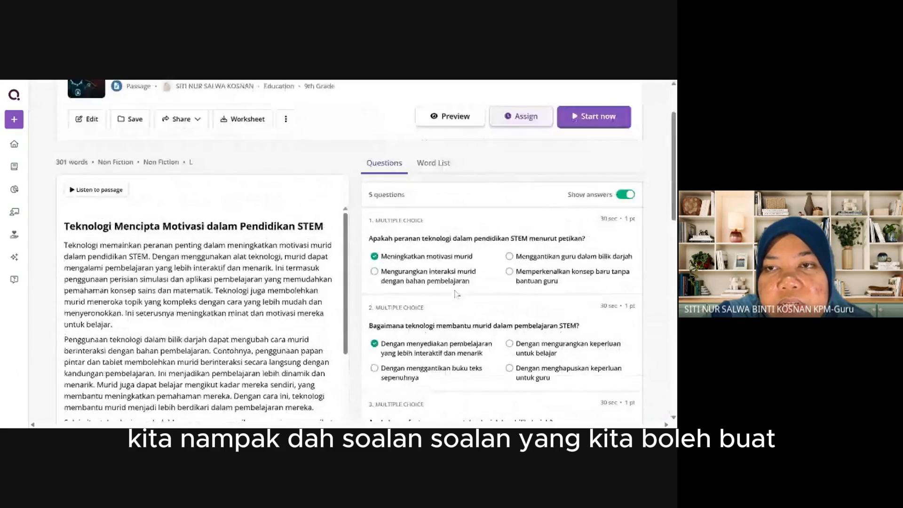
pyautogui.scroll(-10, 280, 300)
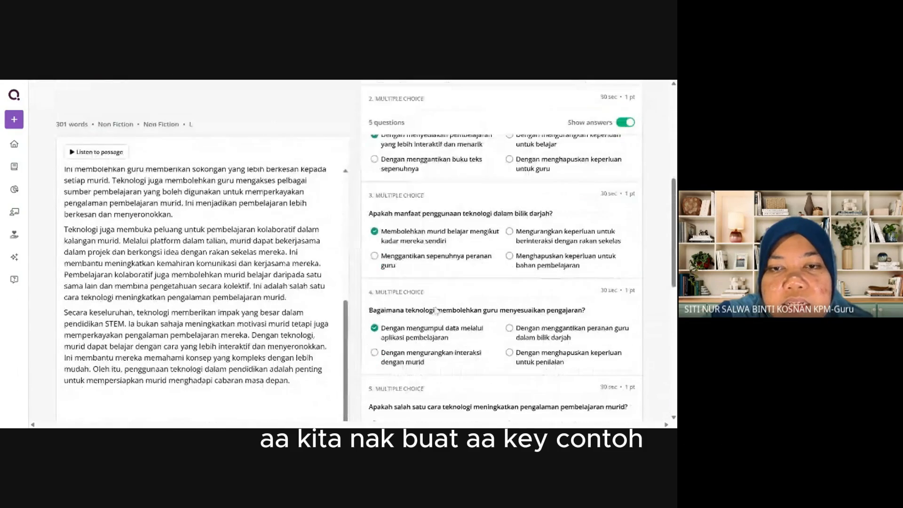
pyautogui.scroll(3, 281, 300)
pyautogui.scroll(10, 440, 306)
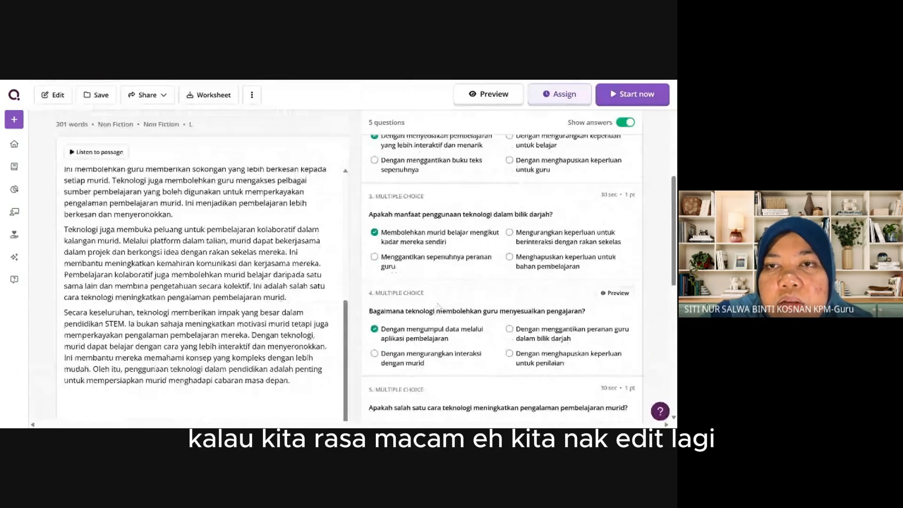
pyautogui.scroll(-5, 281, 301)
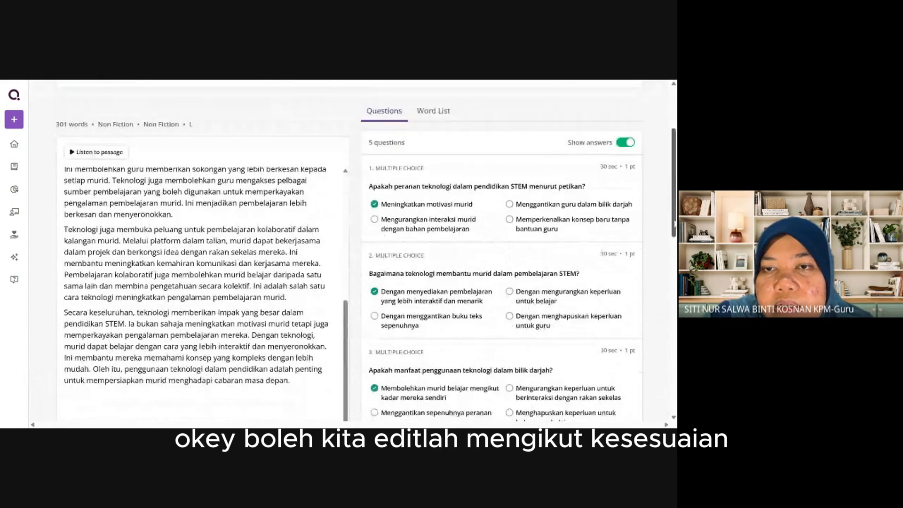
pyautogui.scroll(-10, 497, 314)
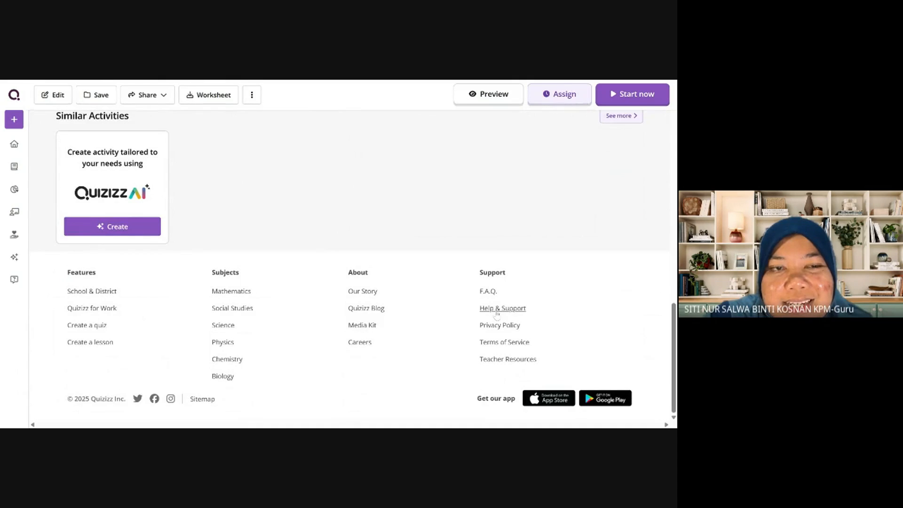
pyautogui.scroll(12, 497, 314)
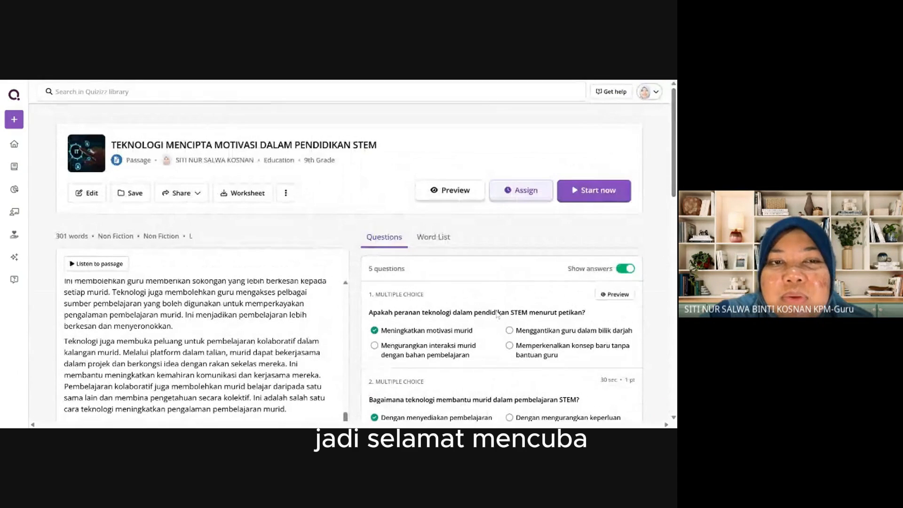